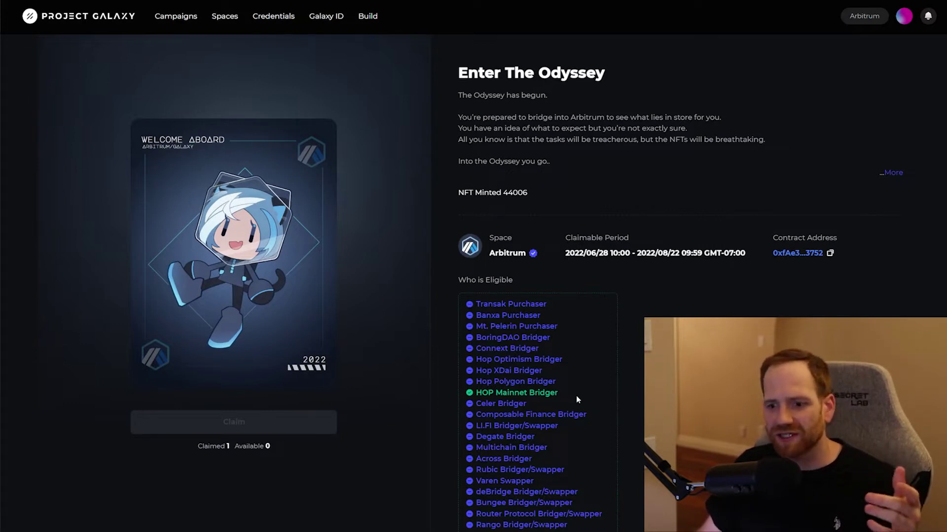
Open the HOP Mainnet Bridger eligibility credential and read through the GMX Arbitrum Odyssey article.
click(503, 393)
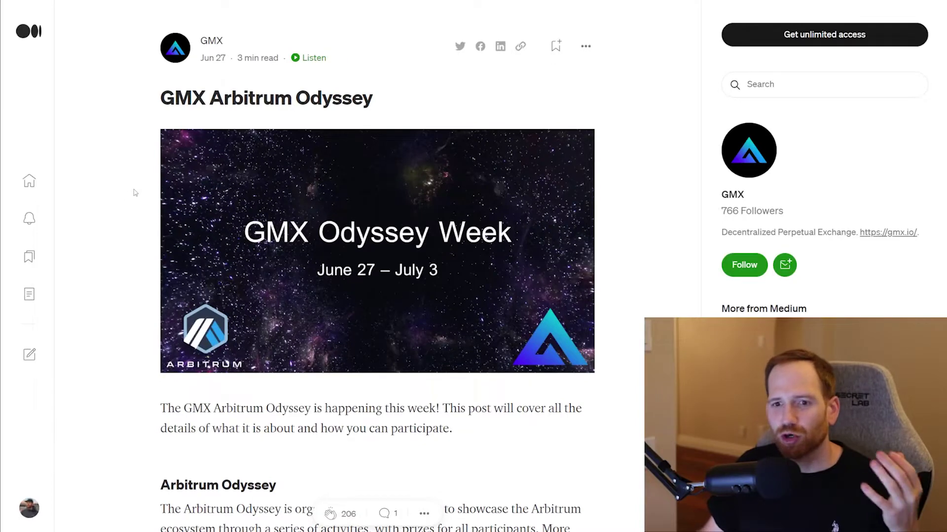
scroll(389, 225, down, 1)
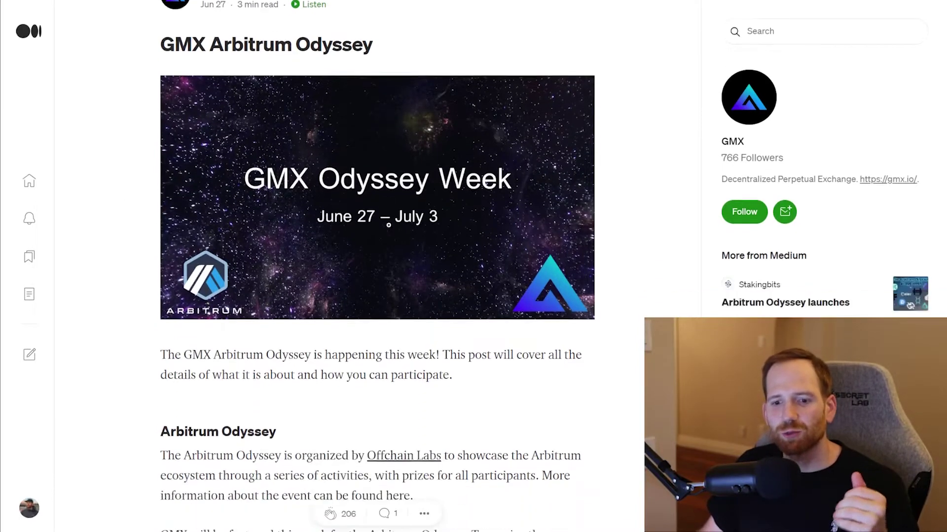
scroll(388, 224, down, 6)
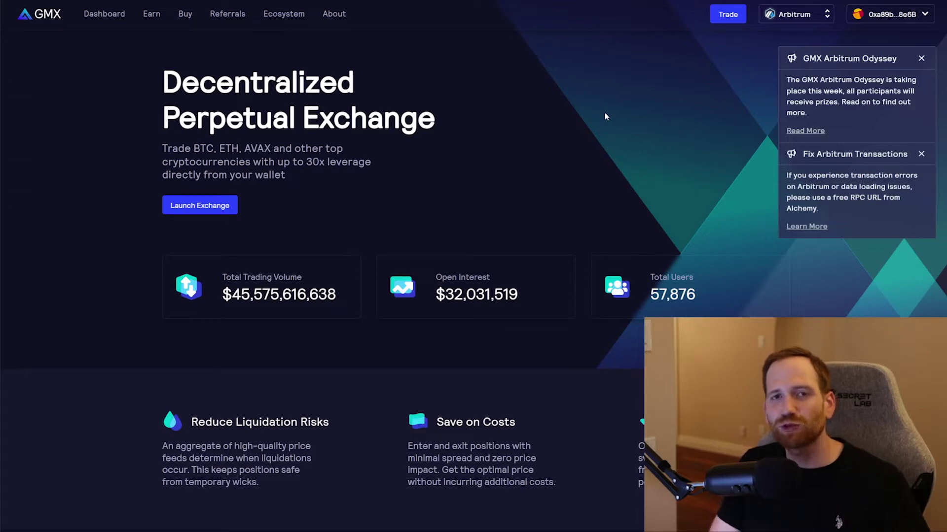
Review the GMX home page down to its two tokens and highlight the fee share accrued by GMX and by GLP.
scroll(771, 243, down, 12)
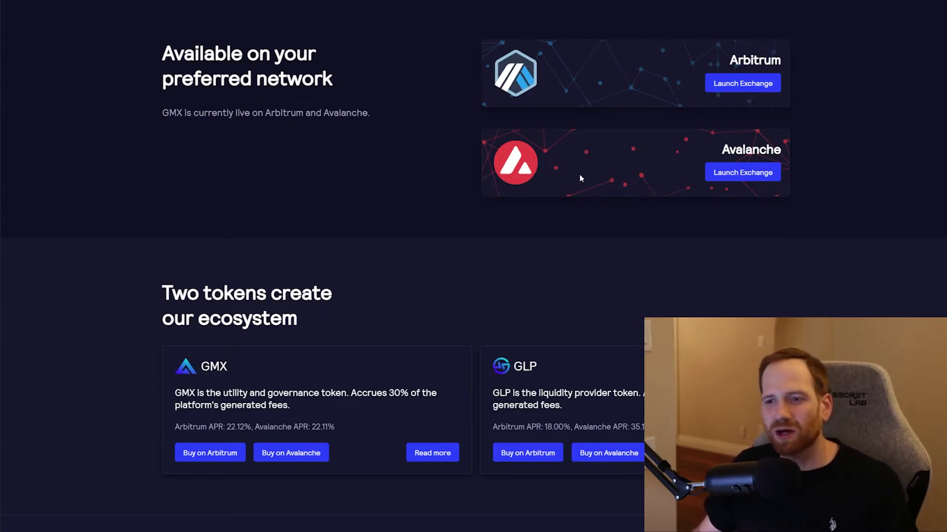
scroll(420, 63, down, 1)
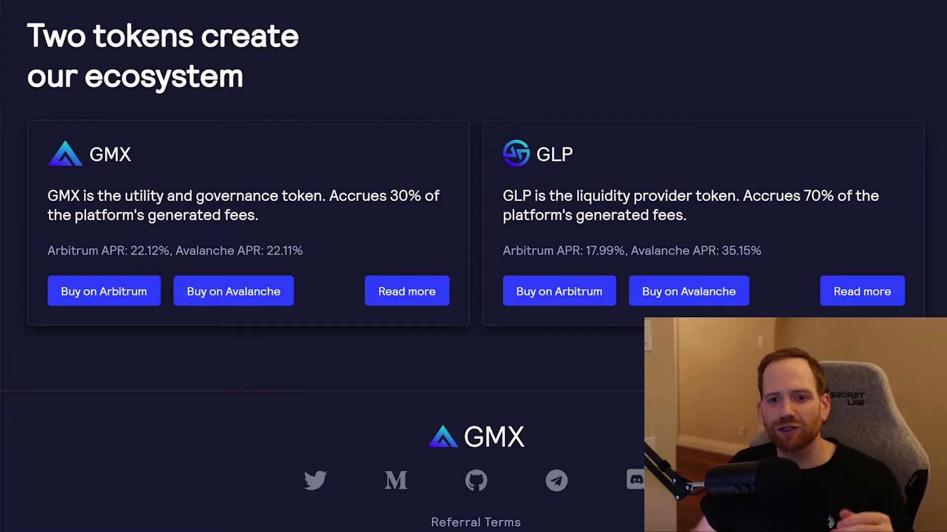
drag(329, 196, 408, 218)
click(407, 219)
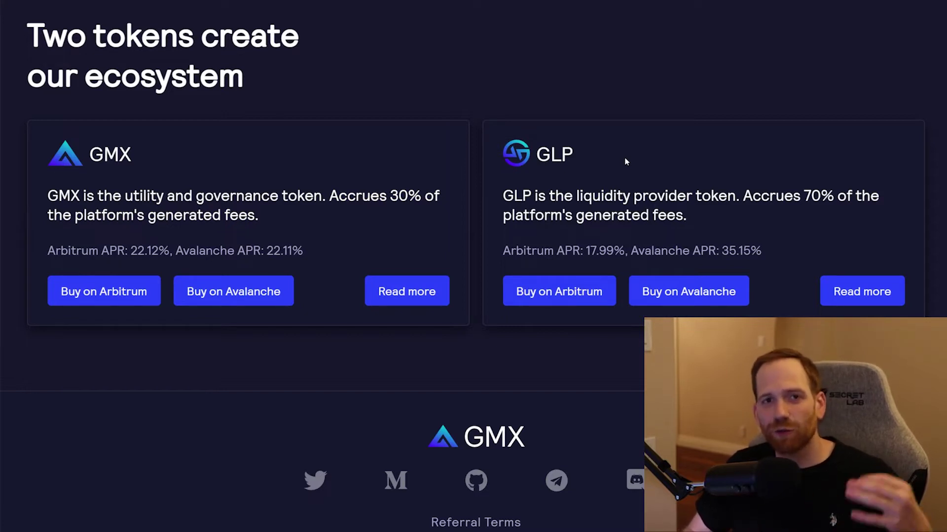
drag(742, 196, 815, 220)
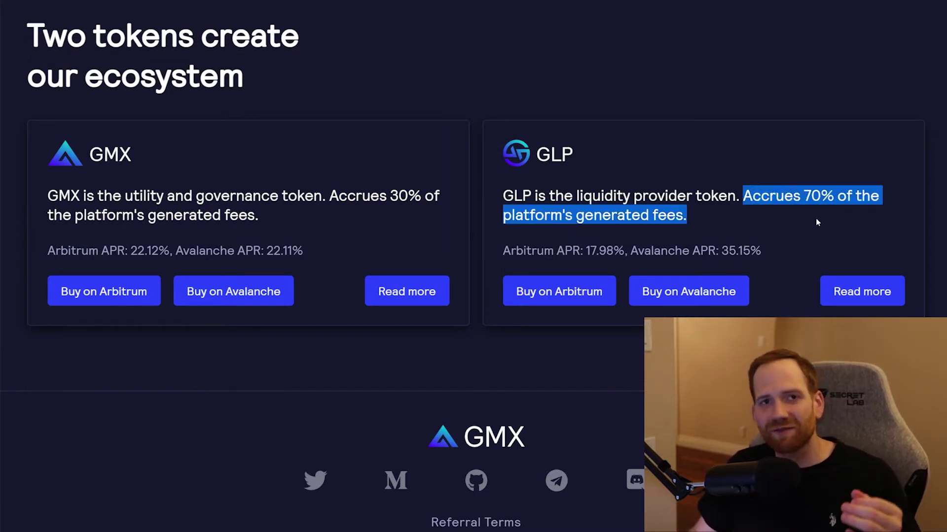
click(815, 221)
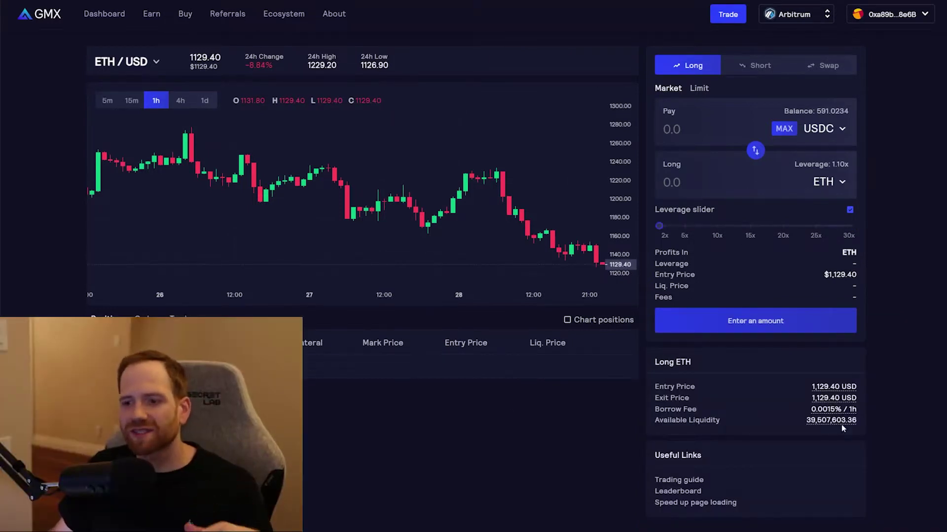
Enter 100 USDC as the payment for an ETH long, raise the leverage to 30.50x and inspect the fees.
click(695, 131)
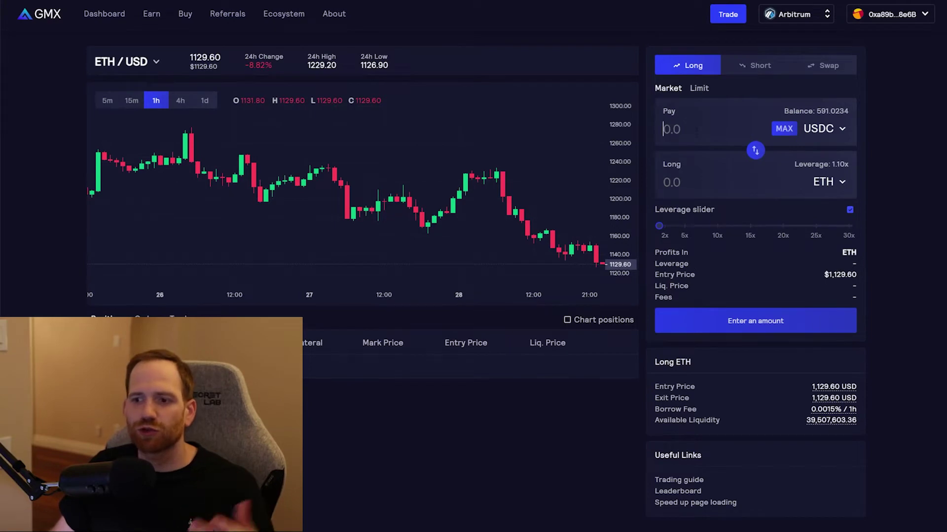
text(100)
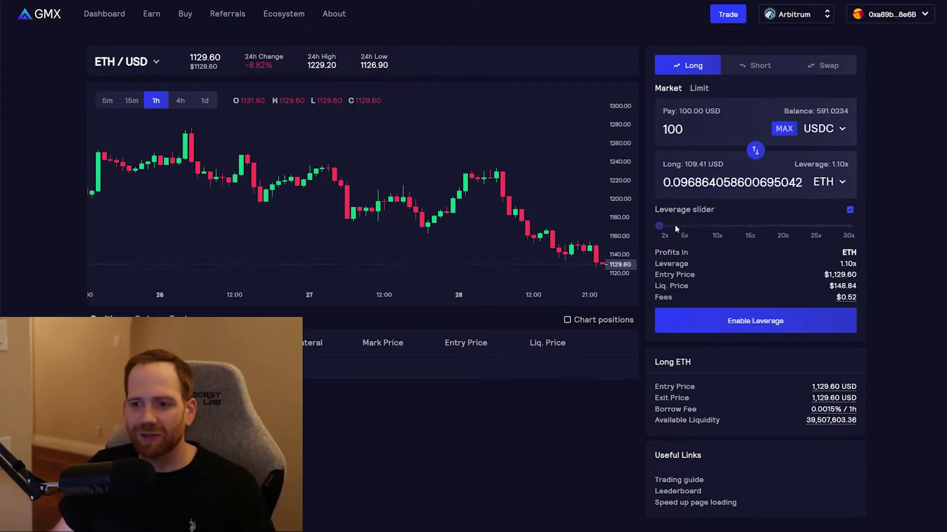
drag(661, 229, 857, 227)
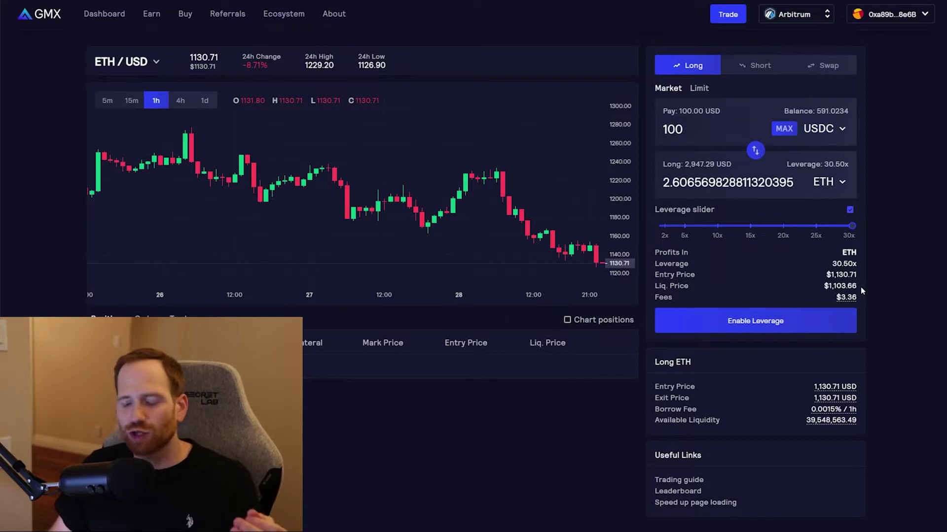
mouse_move(856, 299)
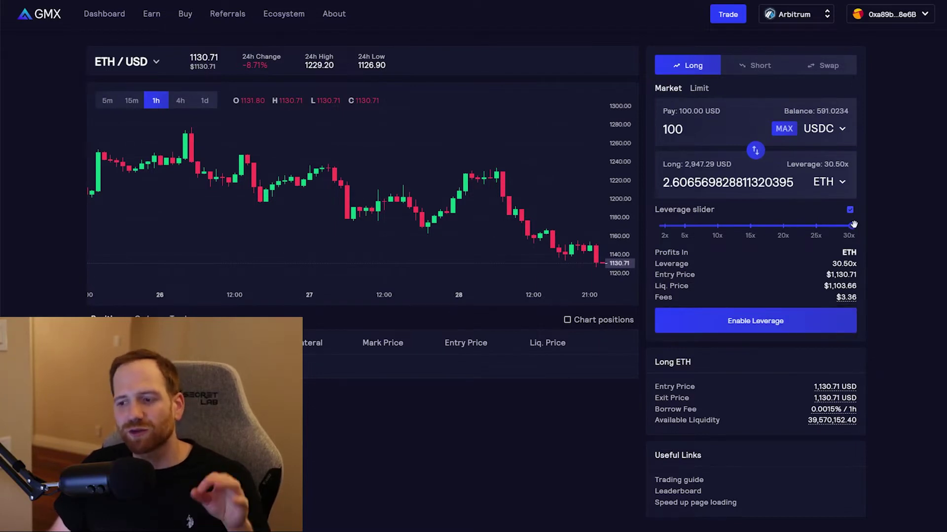
Lower the ETH long's leverage to 1.10x, raise it to 18.40x and check the exit price details.
mouse_move(852, 227)
drag(851, 227, 659, 226)
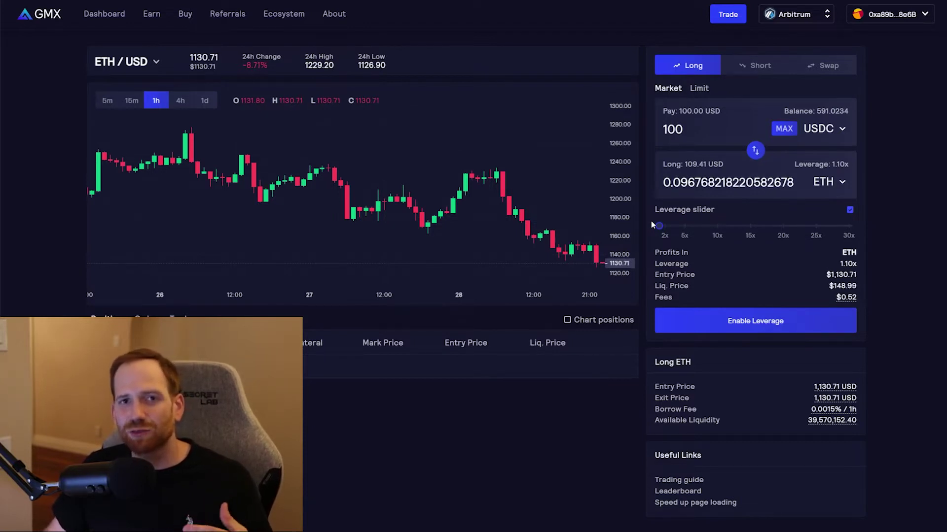
drag(658, 225, 771, 241)
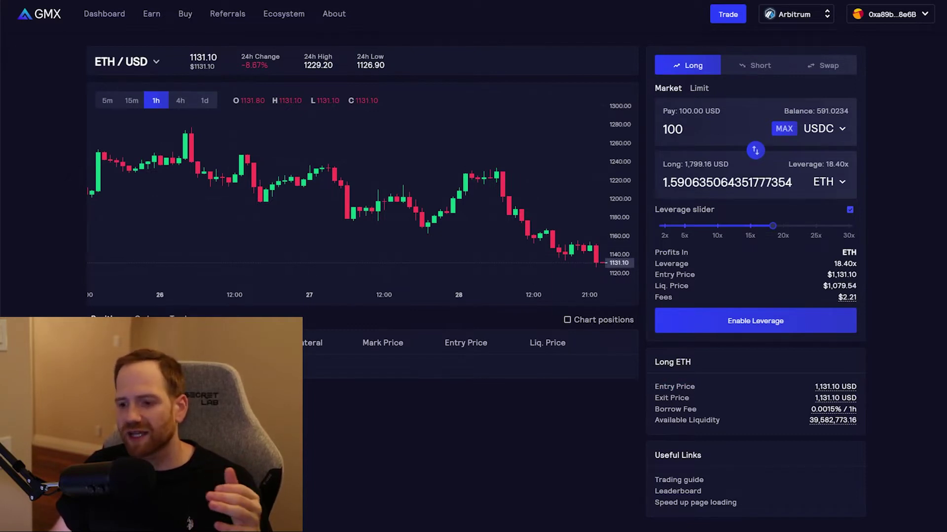
mouse_move(834, 399)
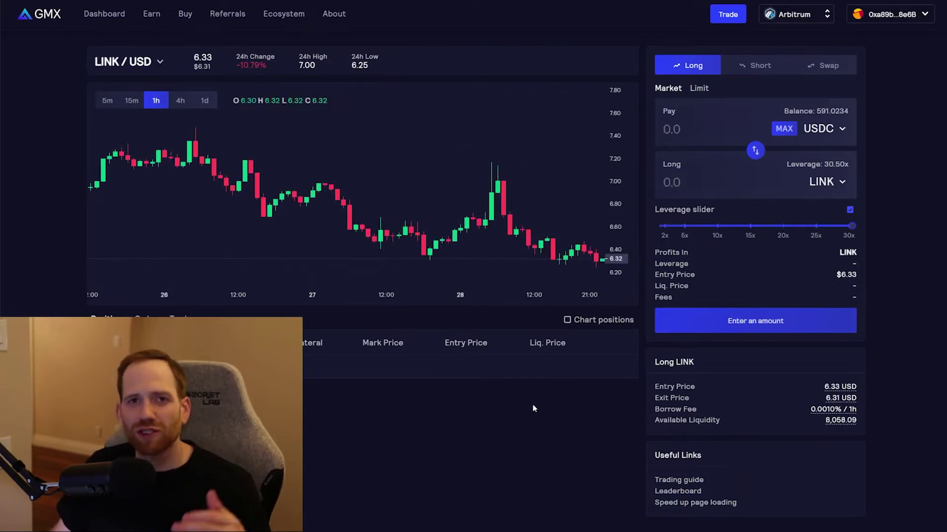
Set up a LINK short paying .1 ETH and inspect its borrow fee.
click(762, 69)
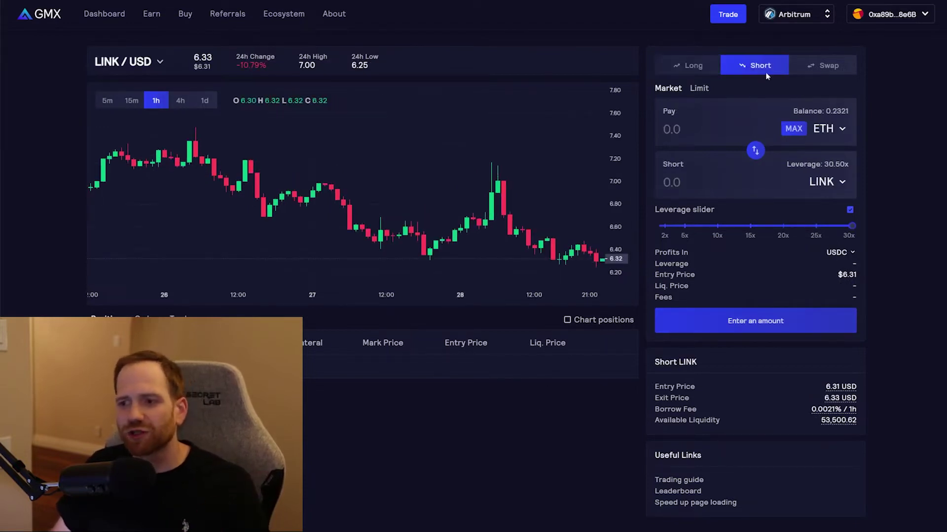
text(.1)
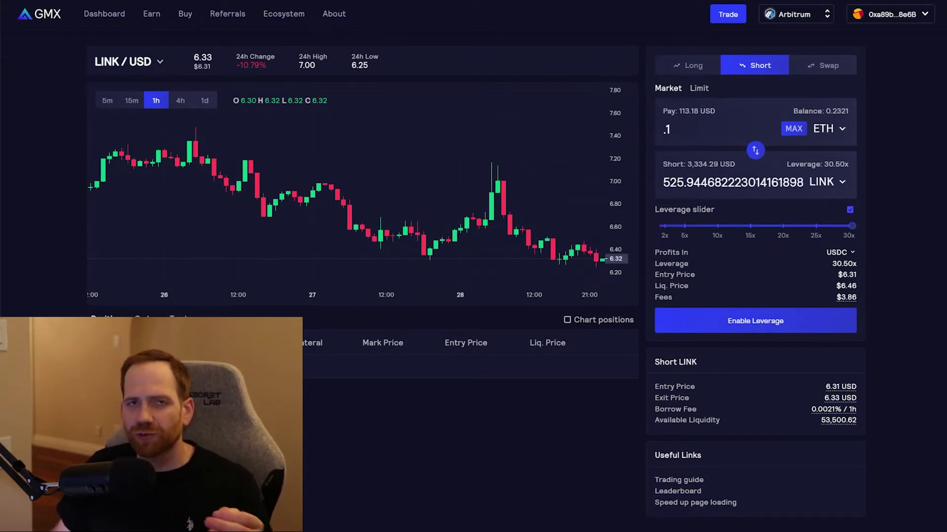
mouse_move(842, 410)
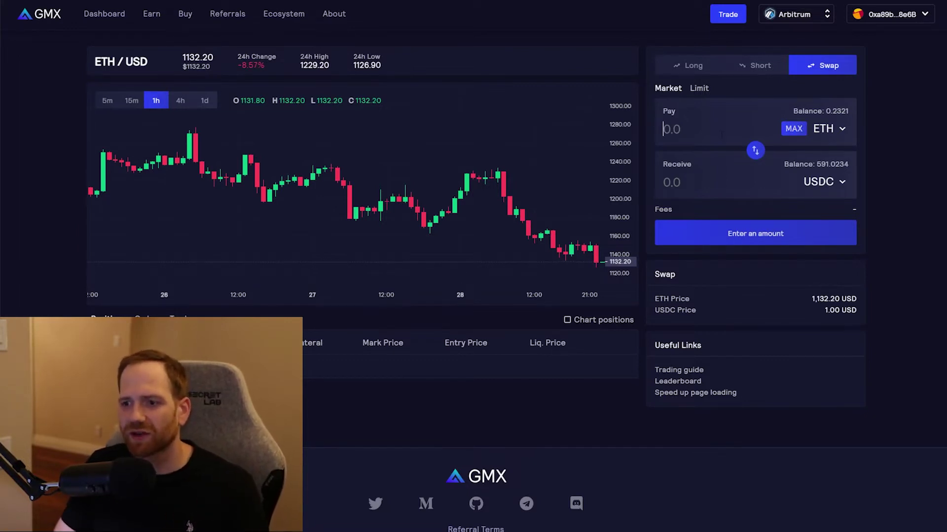
Enter .2 ETH as the swap payment, view the tokens available to receive and close the list.
text(.2)
click(824, 181)
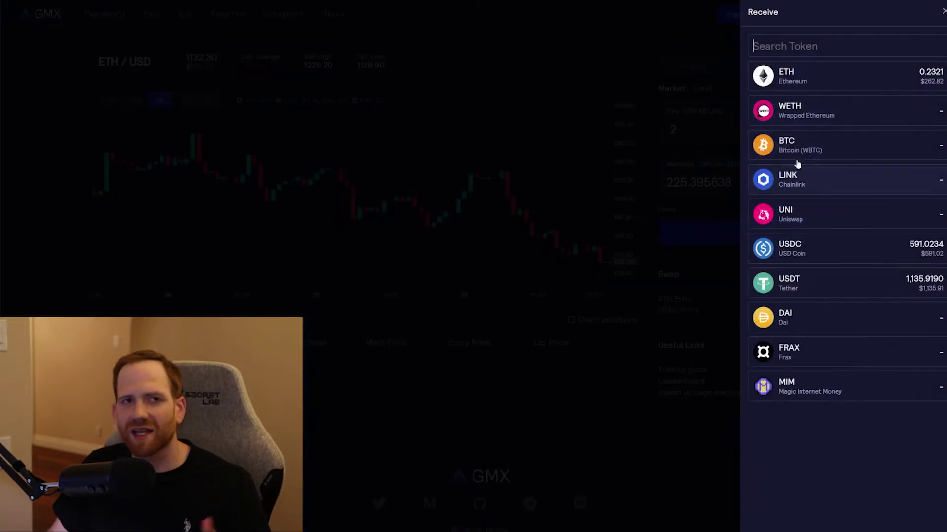
click(581, 383)
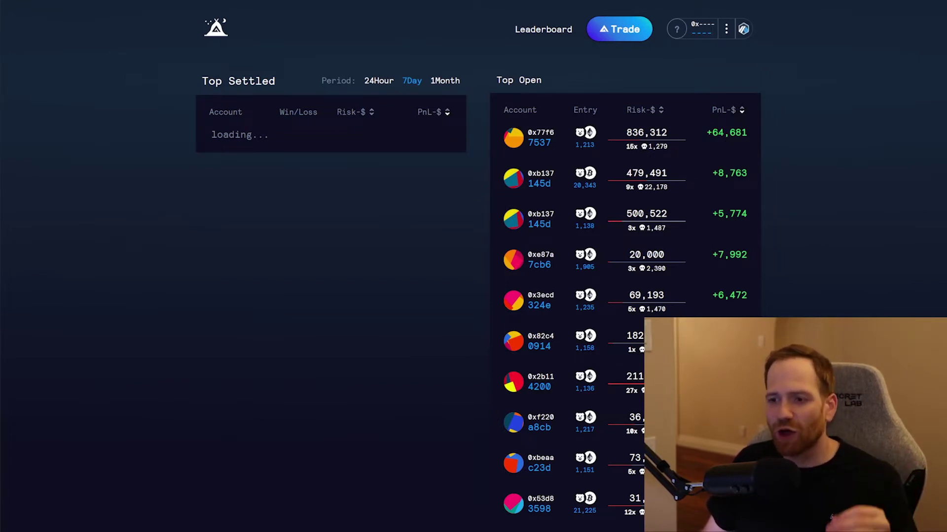
Open the first account in the Top Open leaderboard and review its settled ETH trades.
click(542, 140)
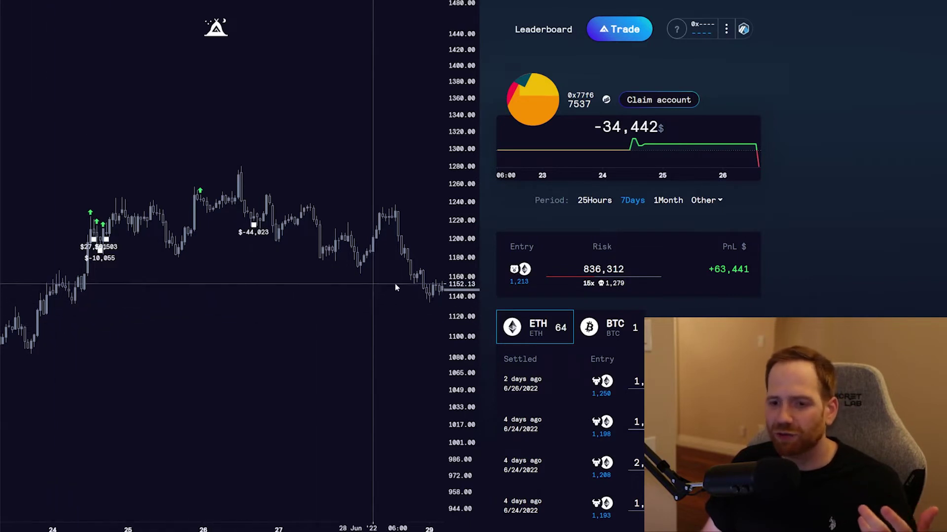
scroll(839, 274, down, 6)
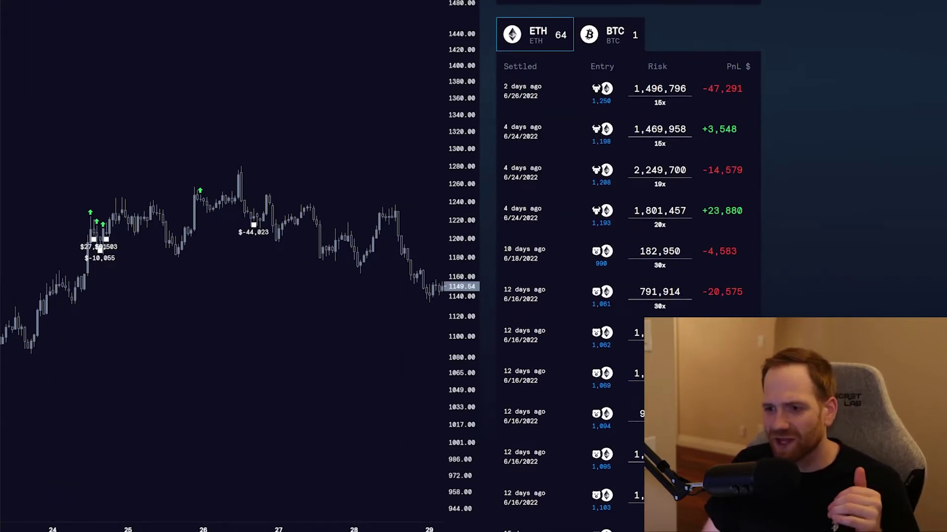
scroll(628, 266, down, 2)
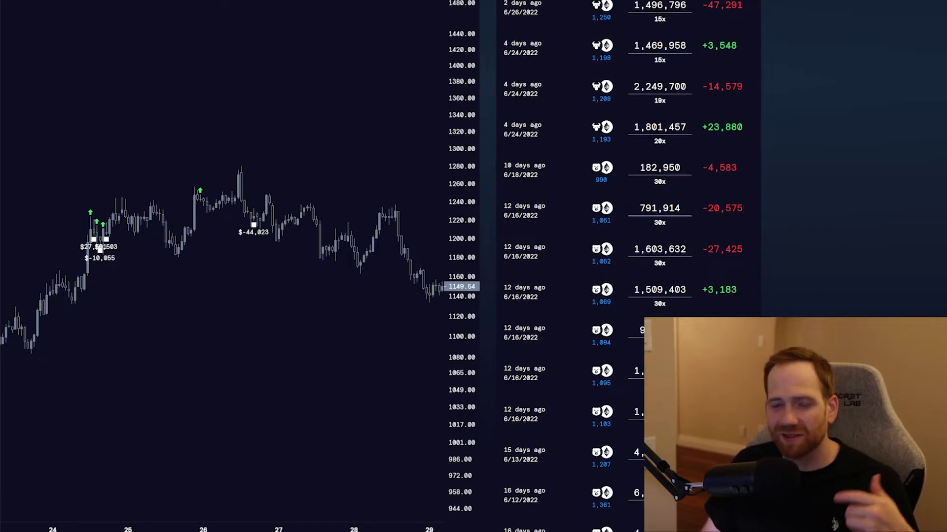
scroll(626, 267, down, 1)
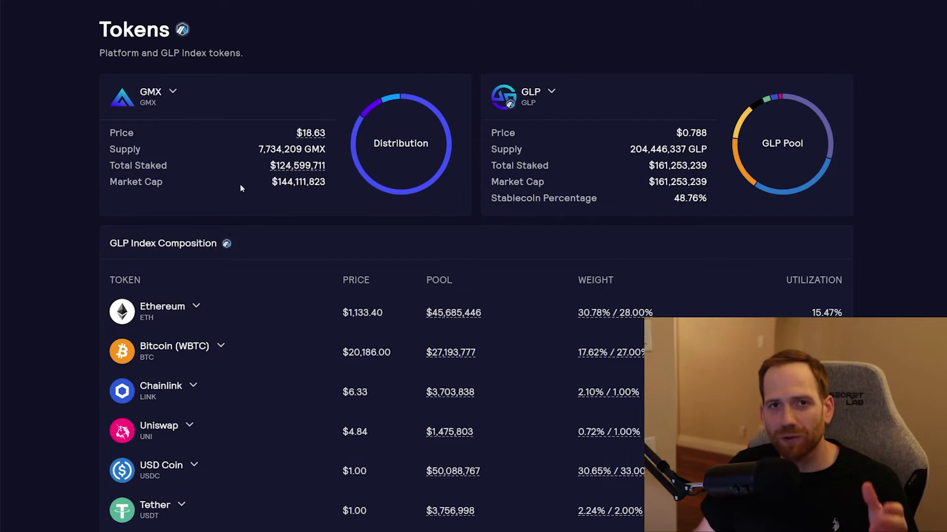
Inspect the not-staked and in-liquidity segments of the GMX distribution chart.
mouse_move(384, 192)
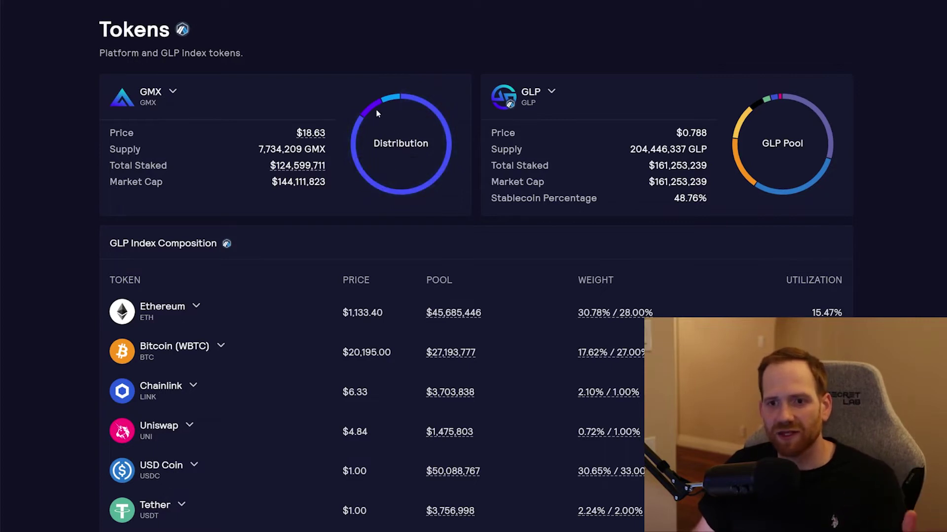
mouse_move(370, 113)
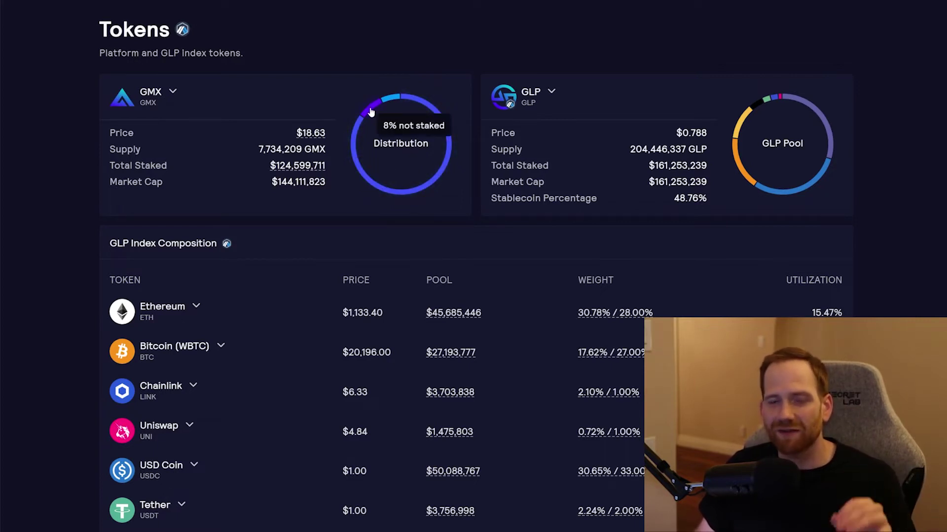
mouse_move(397, 101)
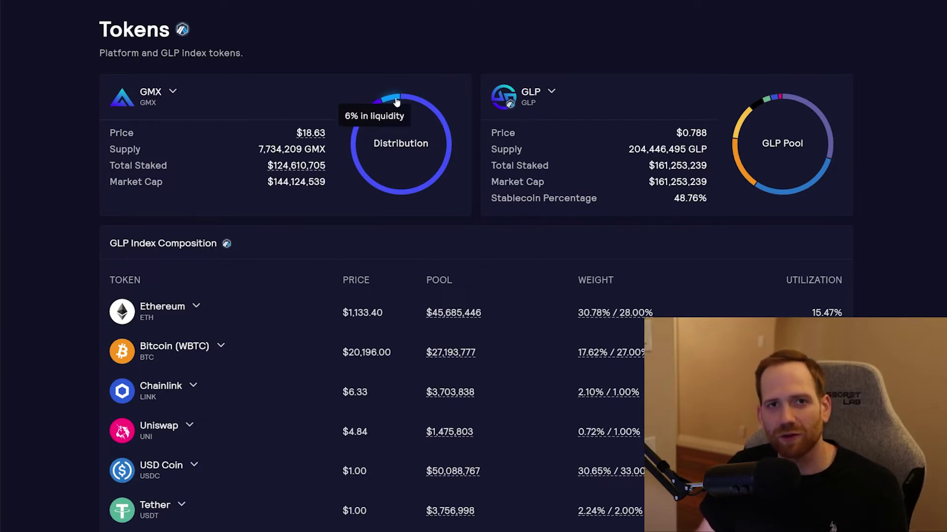
Open the Earn page and inspect the APR breakdown for staked GMX.
scroll(281, 53, up, 7)
click(182, 14)
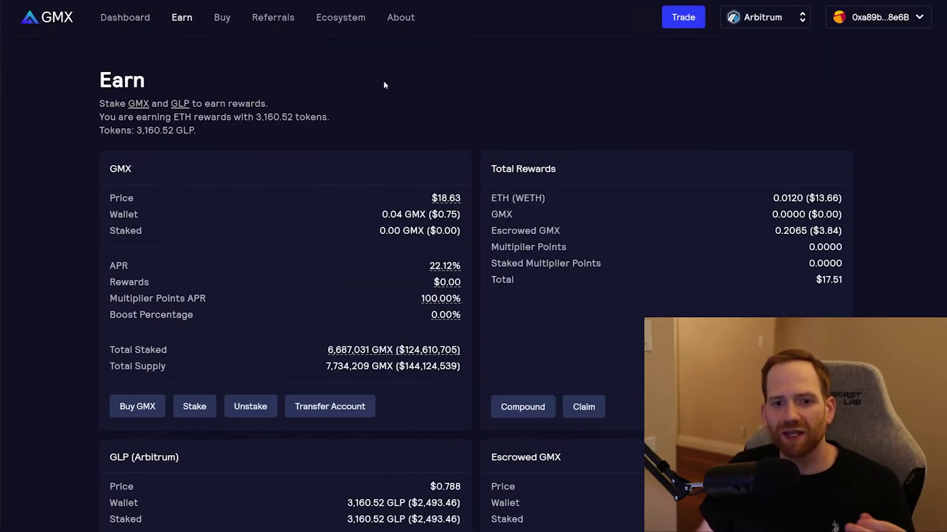
scroll(440, 96, down, 1)
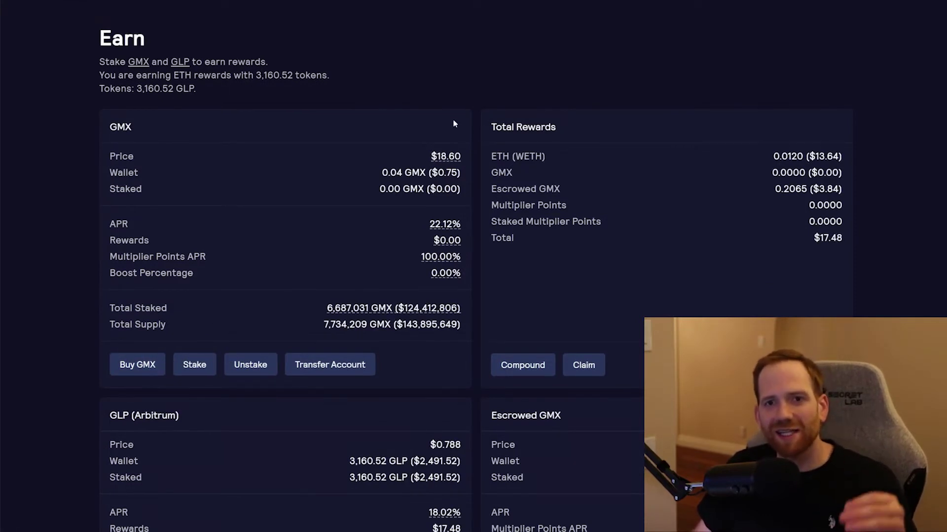
mouse_move(445, 223)
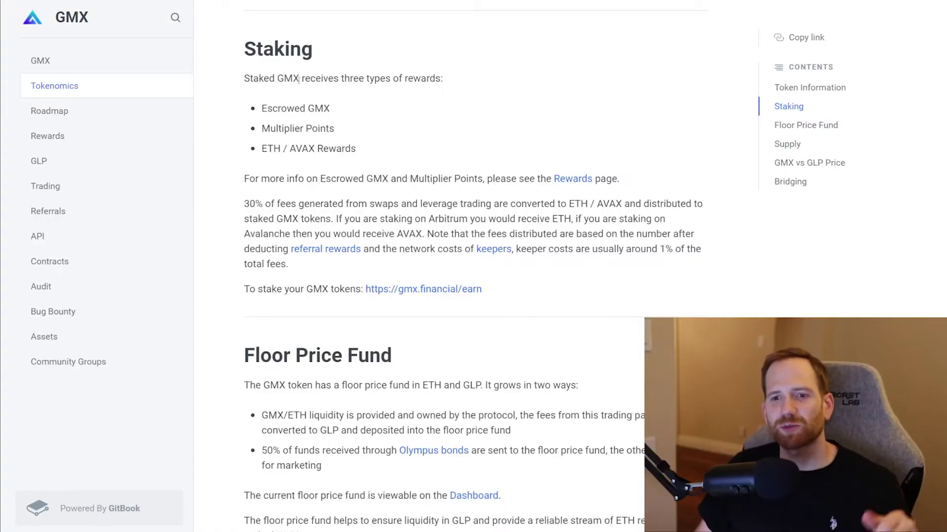
Highlight the staked GMX rewards statement and each reward type in turn: Escrowed GMX, Multiplier Points and ETH / AVAX Rewards.
drag(249, 79, 443, 79)
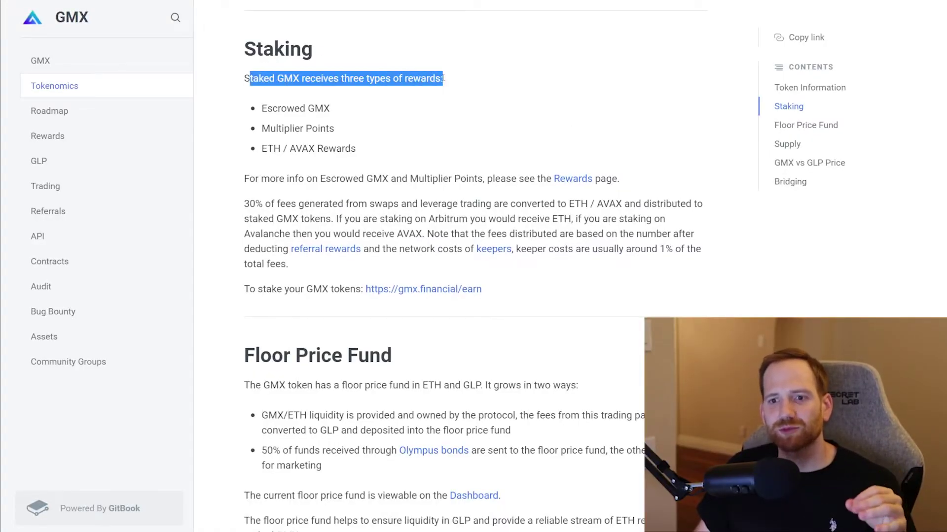
click(460, 118)
drag(341, 111, 253, 109)
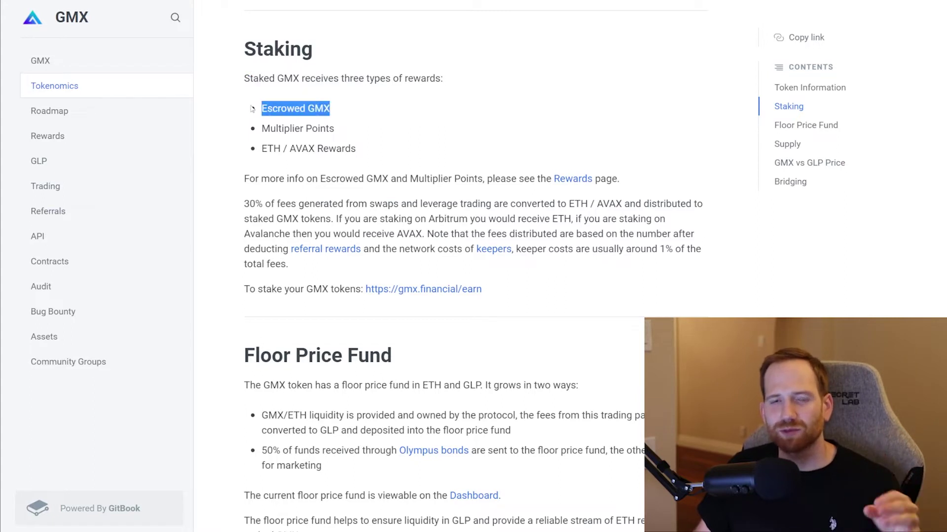
drag(342, 130, 262, 127)
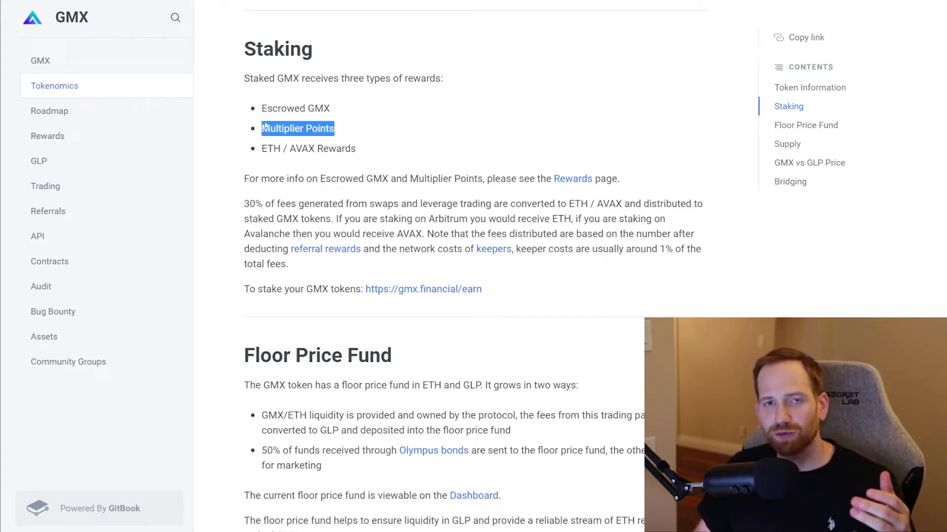
drag(375, 148, 267, 149)
Highlight the Floor Price Fund passage about using the fund to buy back and burn GMX.
scroll(615, 215, down, 5)
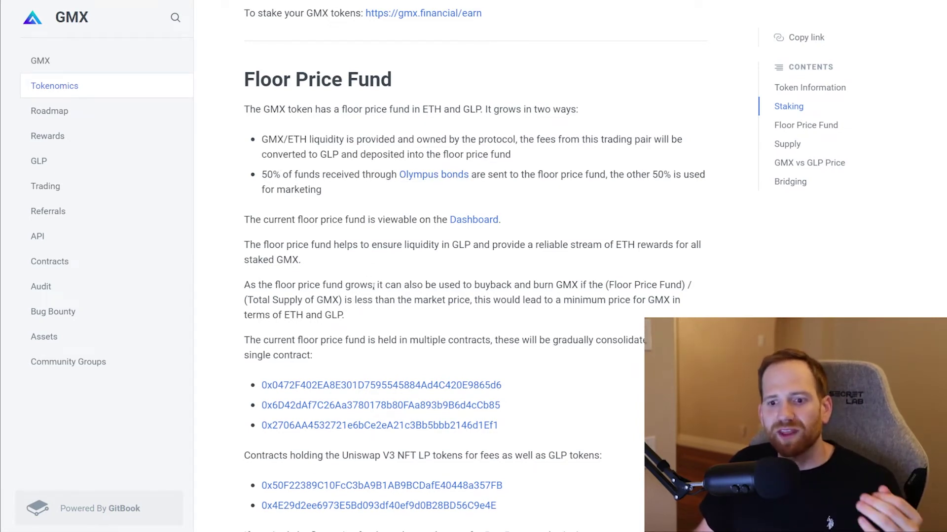
drag(378, 286, 592, 286)
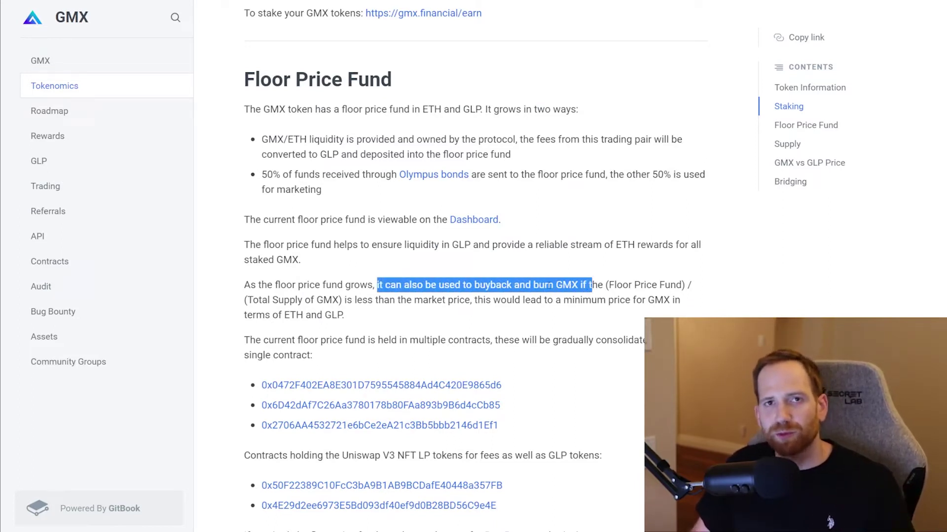
Follow the Floor Price Fund section's Dashboard link and inspect the fund's value in Total Stats.
click(550, 299)
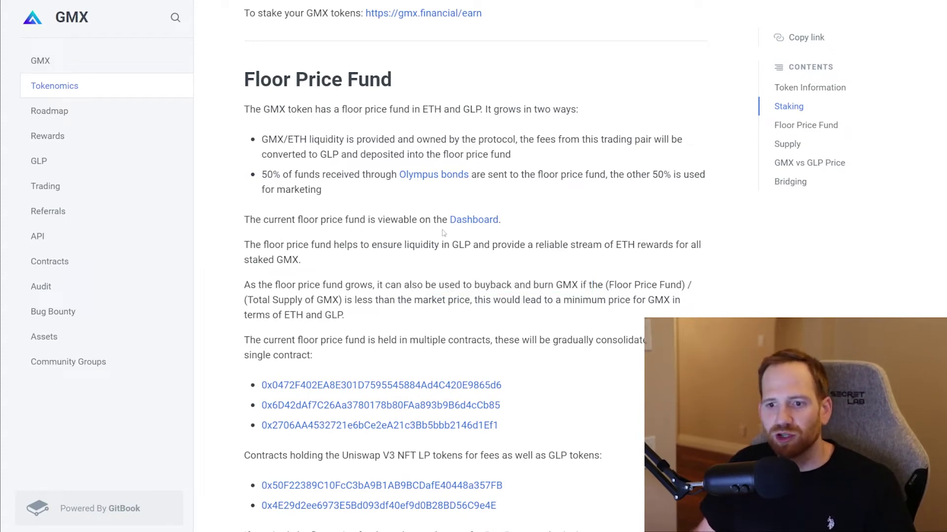
click(469, 220)
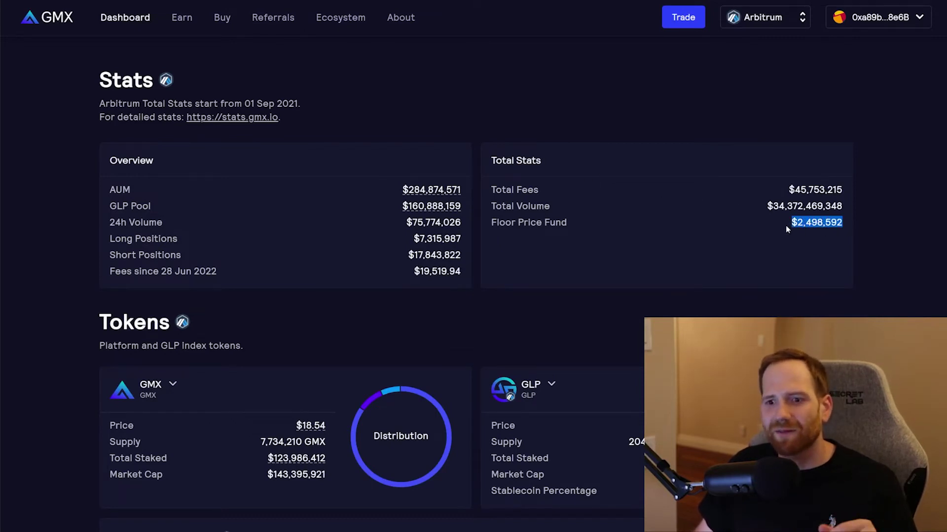
click(779, 251)
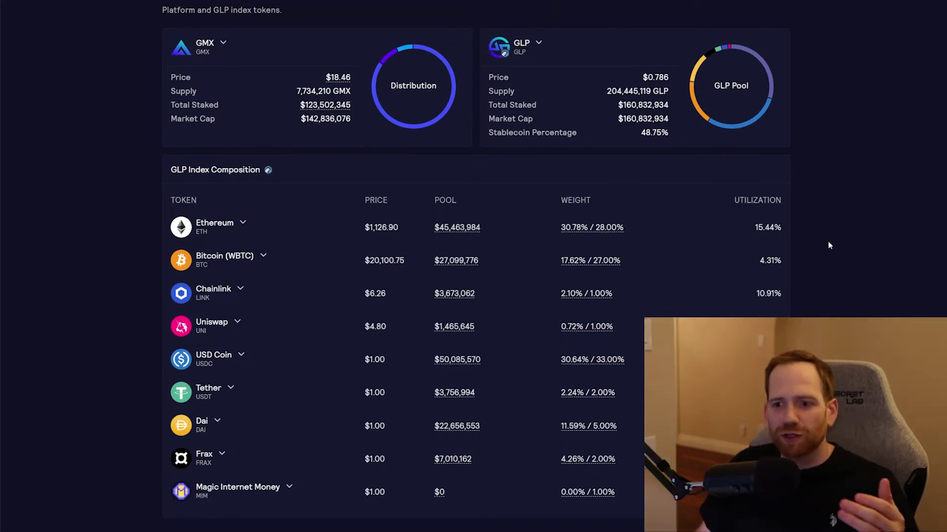
Inspect the Ethereum weight in the GLP Index Composition and highlight GLP's stablecoin percentage.
mouse_move(585, 228)
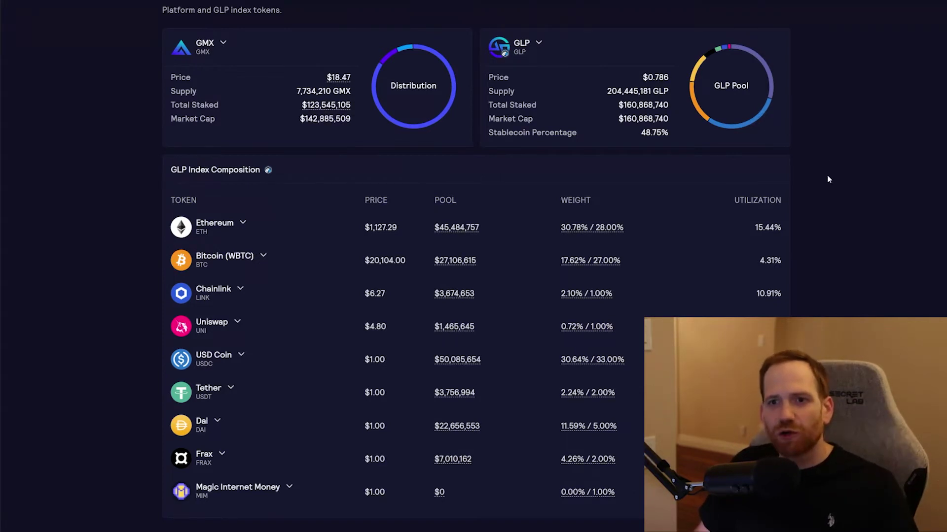
drag(674, 133, 622, 134)
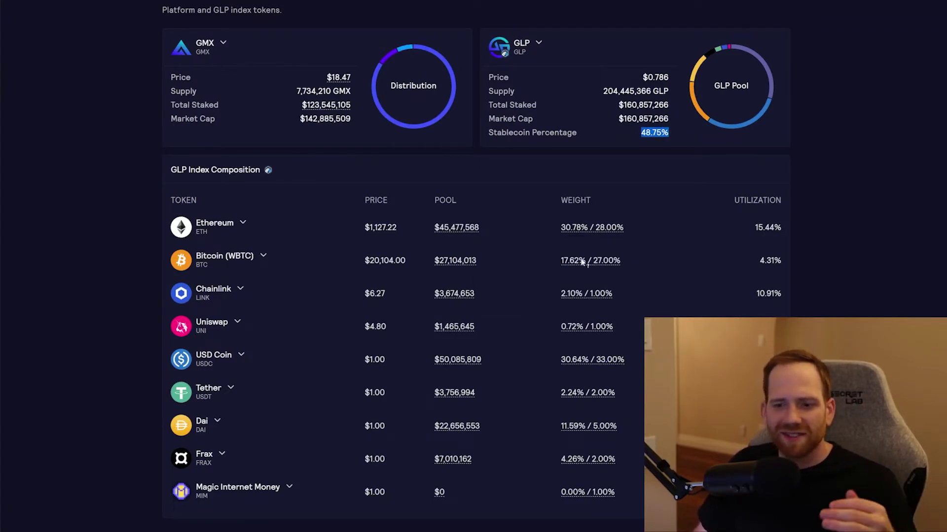
click(809, 219)
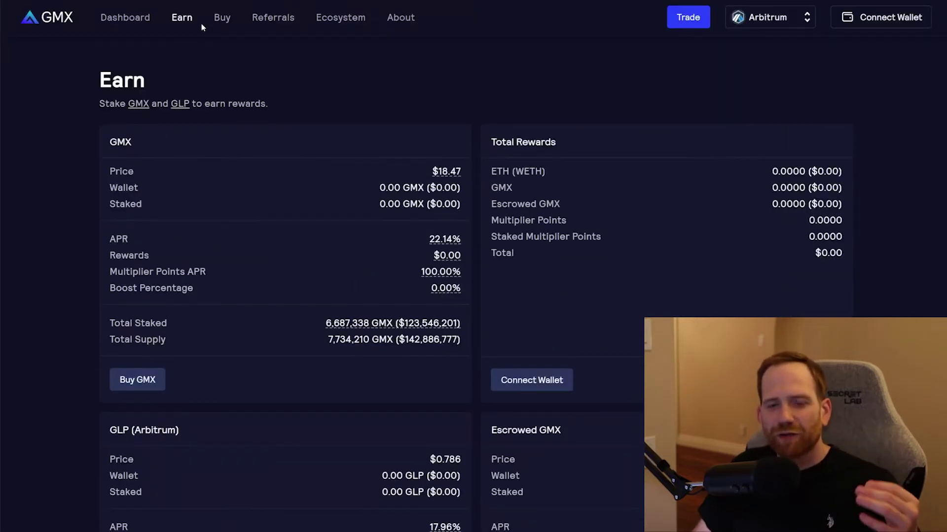
Inspect the APR breakdown for GLP (Arbitrum) on the Earn page.
scroll(274, 97, down, 8)
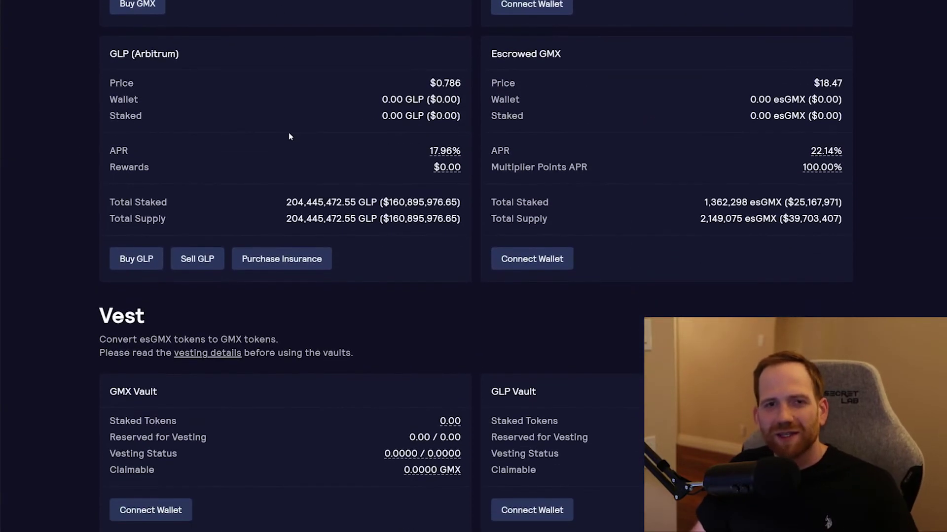
scroll(288, 132, down, 1)
scroll(274, 123, up, 1)
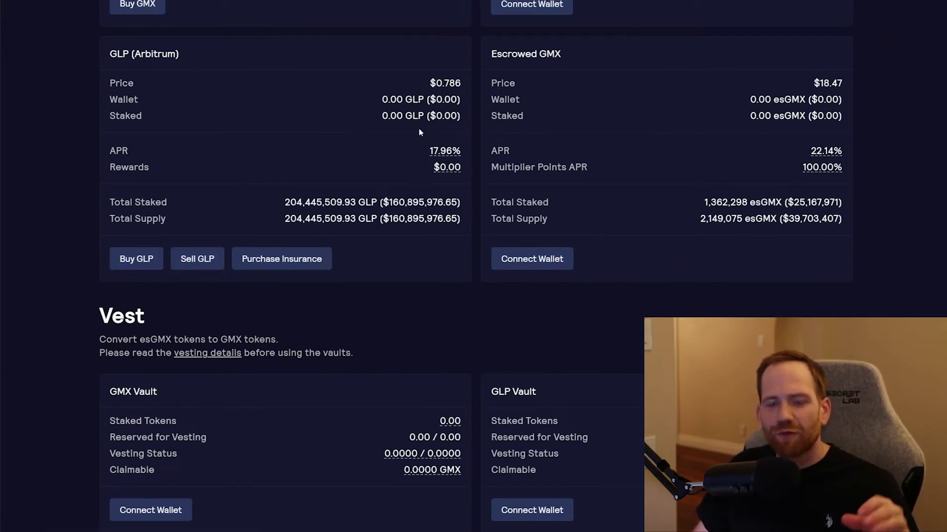
mouse_move(443, 155)
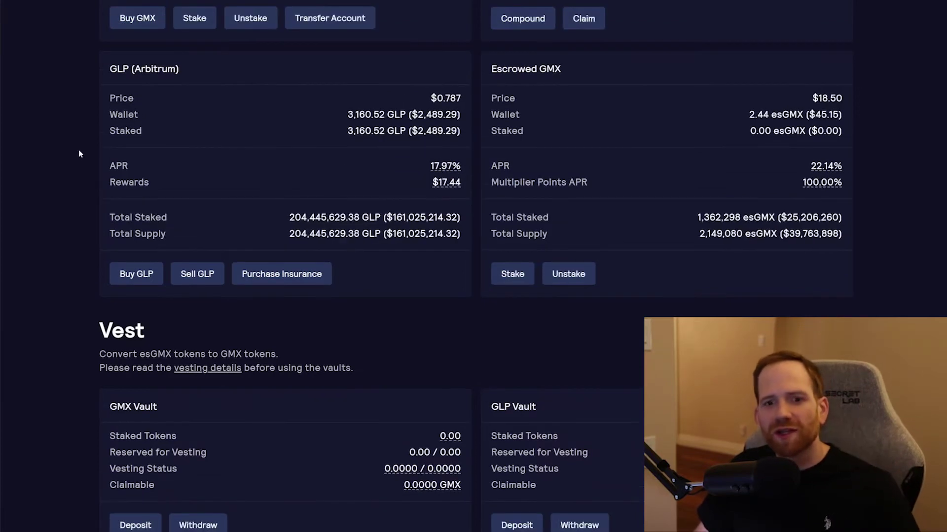
Open the GLP purchase form and set the payment amount to 98 USDC.
click(135, 272)
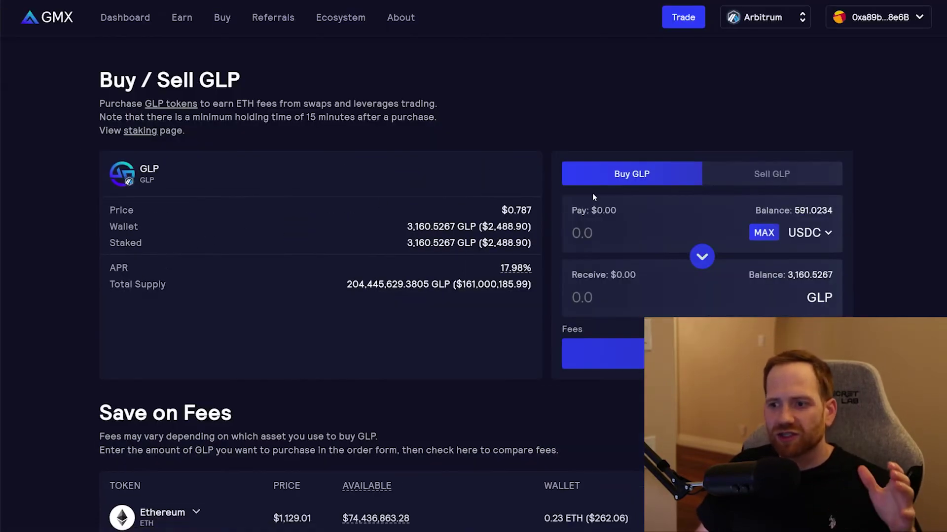
click(601, 232)
text(100)
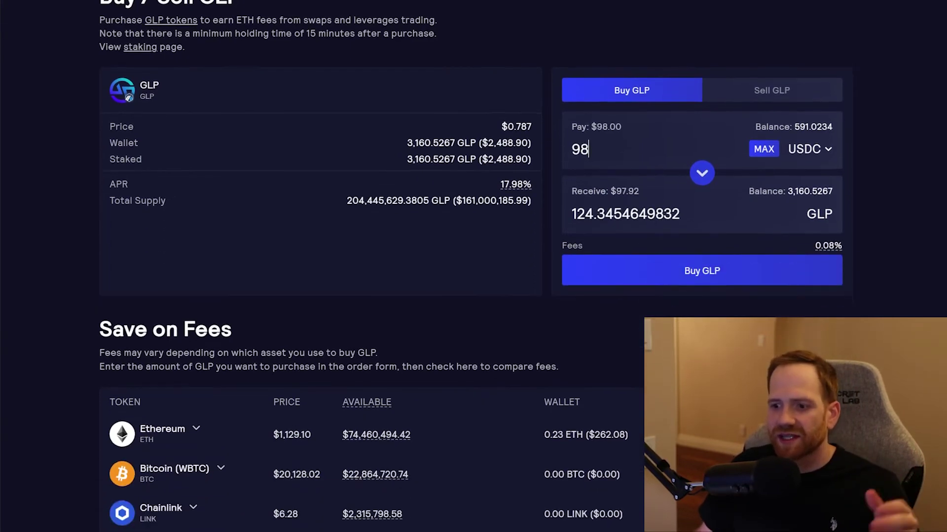
Compare the GLP purchase fees per token under Save on Fees, highlighting the Chainlink and USD Coin fees.
scroll(804, 281, down, 3)
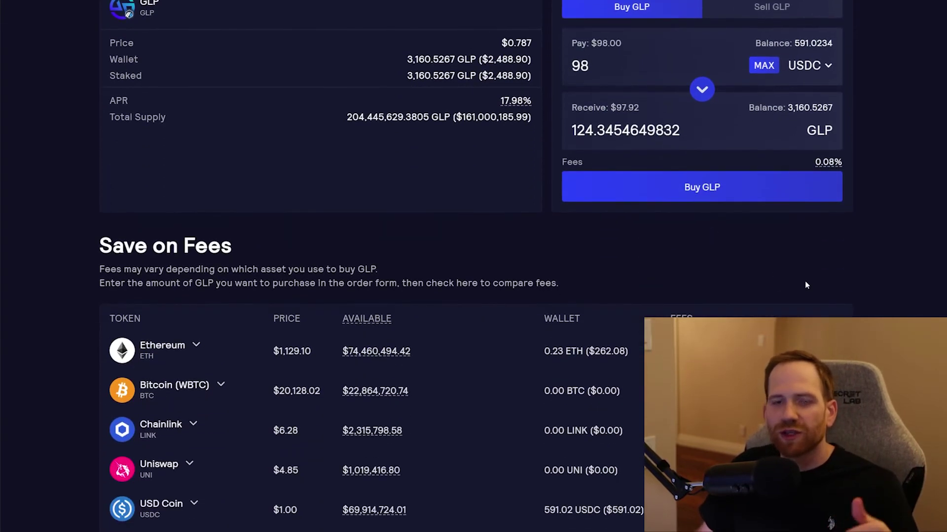
scroll(864, 251, down, 2)
scroll(864, 252, down, 2)
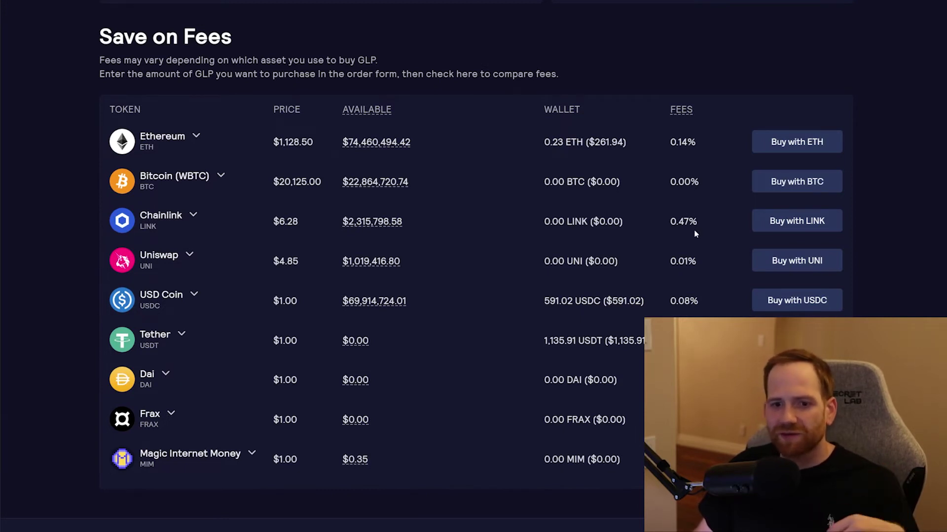
drag(697, 223, 669, 223)
click(670, 221)
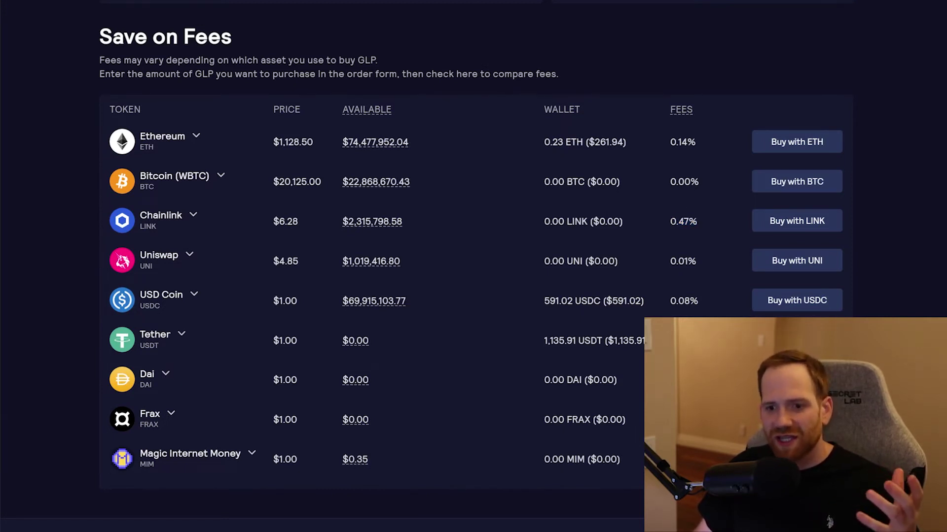
drag(698, 301, 675, 301)
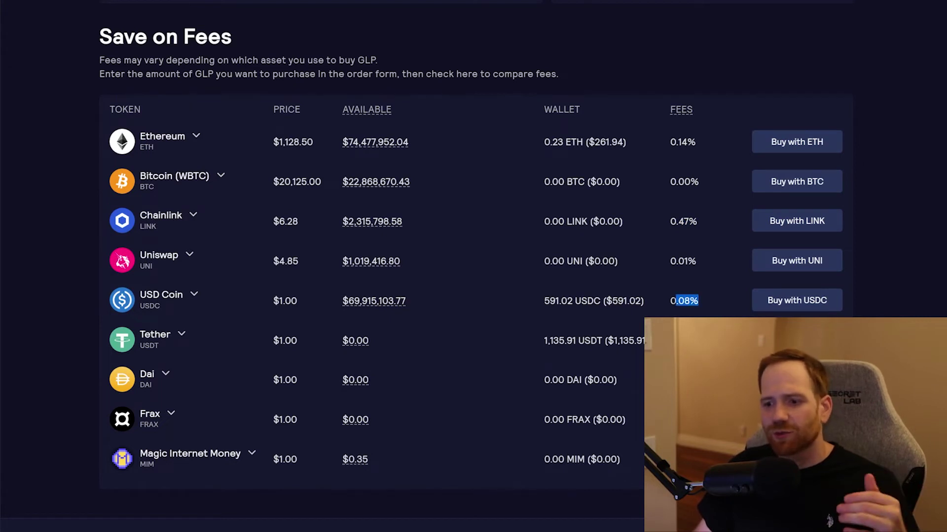
click(682, 280)
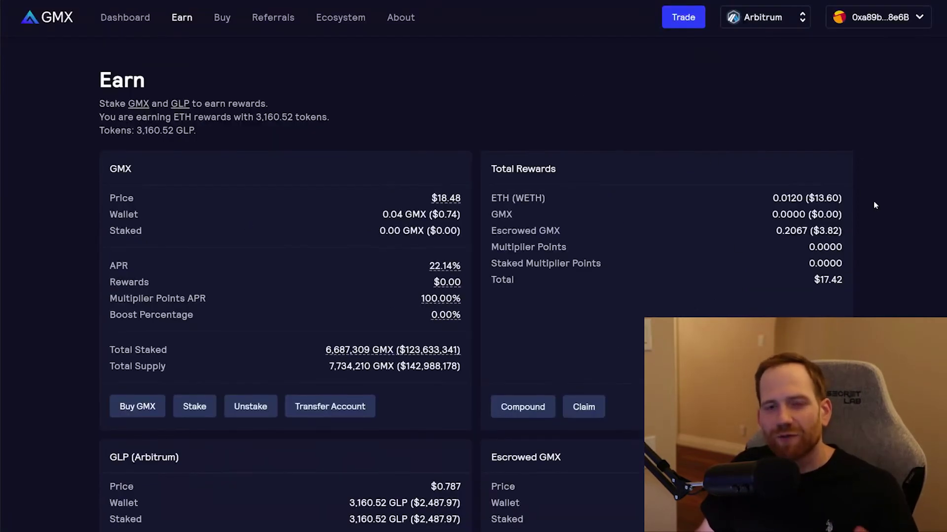
Highlight the dollar values of the ETH (WETH) and Escrowed GMX rewards in Total Rewards.
scroll(885, 191, down, 3)
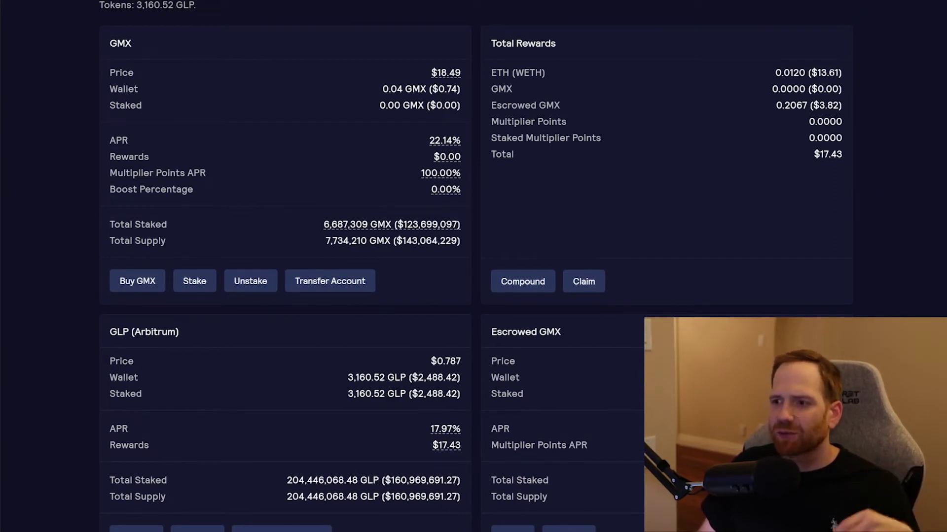
double_click(828, 73)
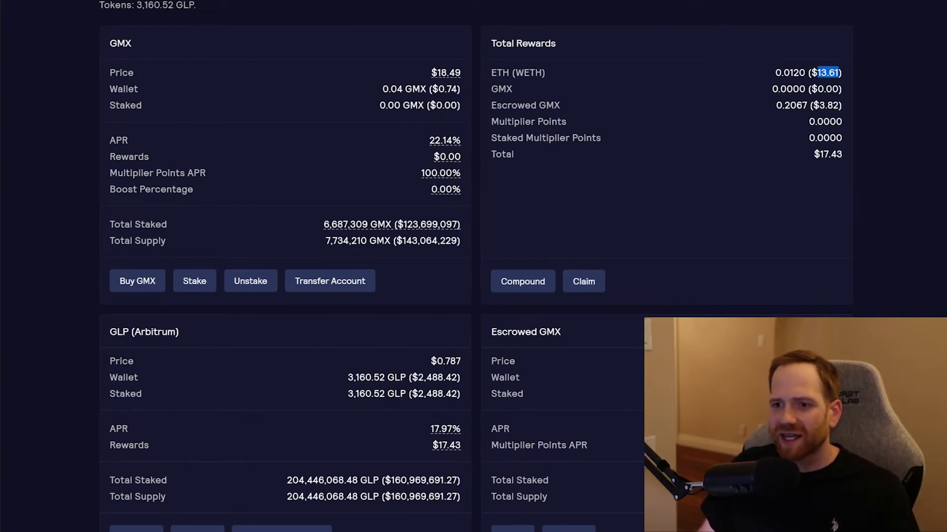
double_click(829, 105)
click(715, 144)
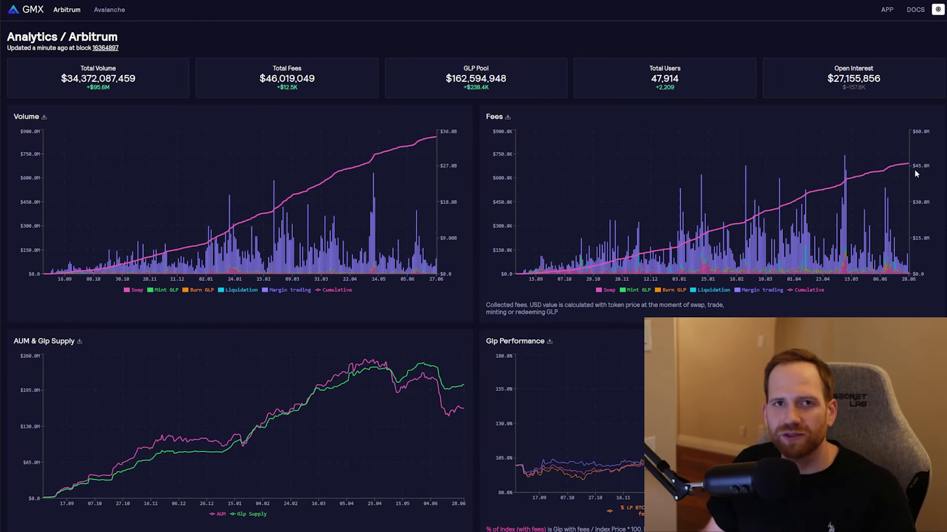
Examine the Arbitrum analytics charts for Traders Net PnL, Open Interest and Unique Users, reading their most recent data.
scroll(914, 170, down, 10)
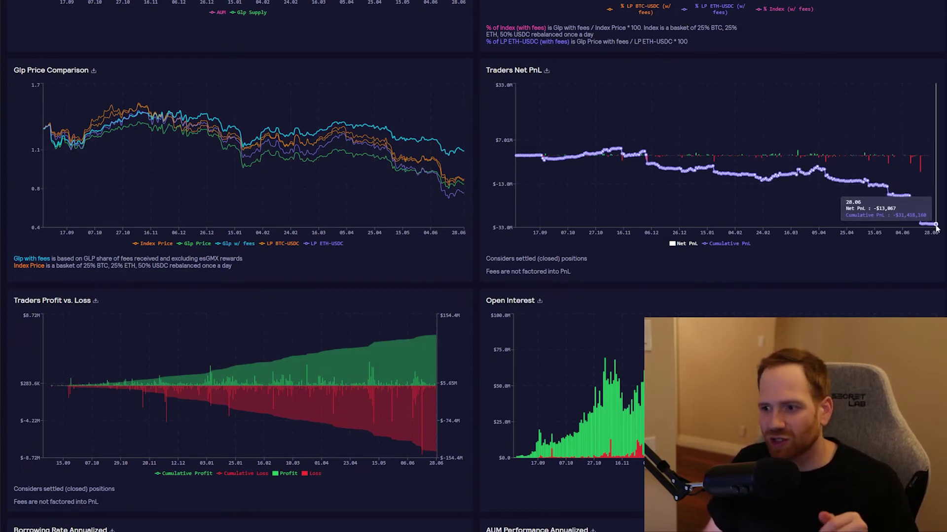
scroll(918, 247, down, 5)
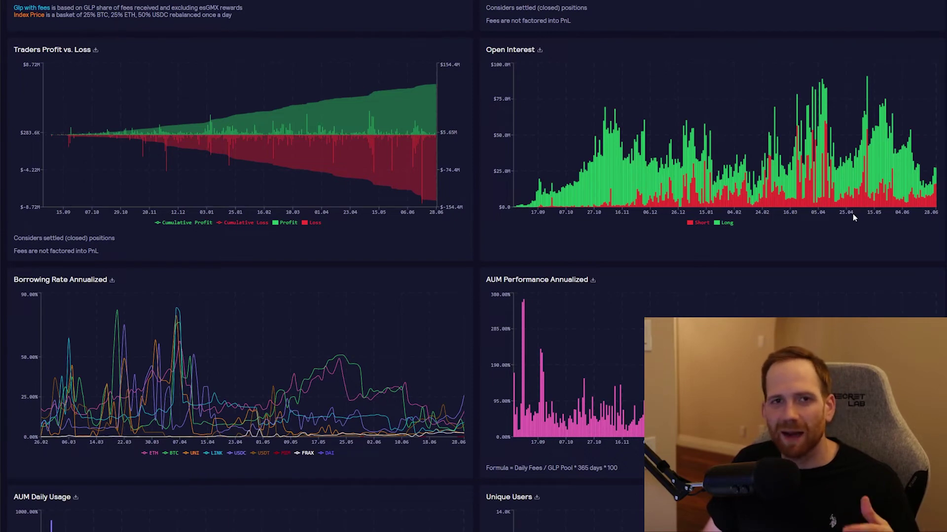
mouse_move(915, 188)
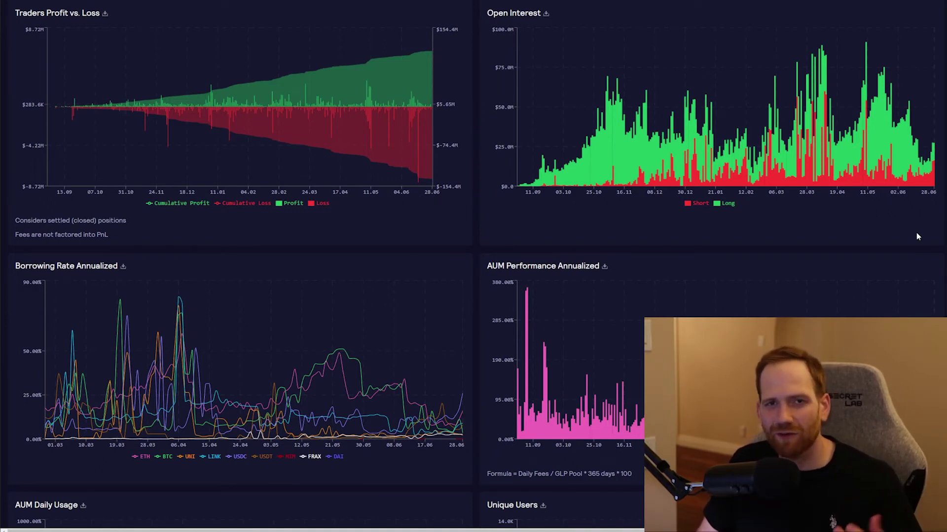
scroll(862, 266, down, 9)
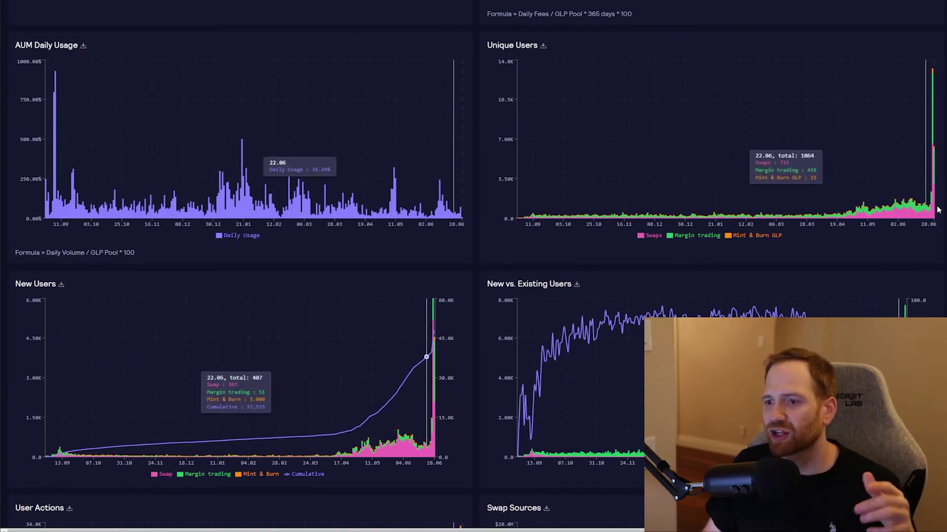
mouse_move(932, 209)
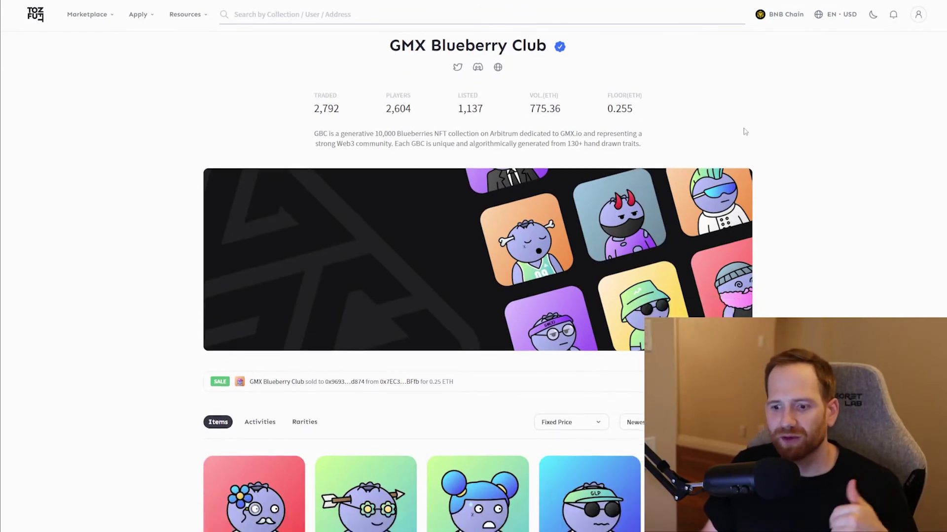
Review the GMX Blueberry Club collection and highlight the passages on its Community Treasury, esGMX distribution and exclusive Discord.
scroll(741, 131, down, 6)
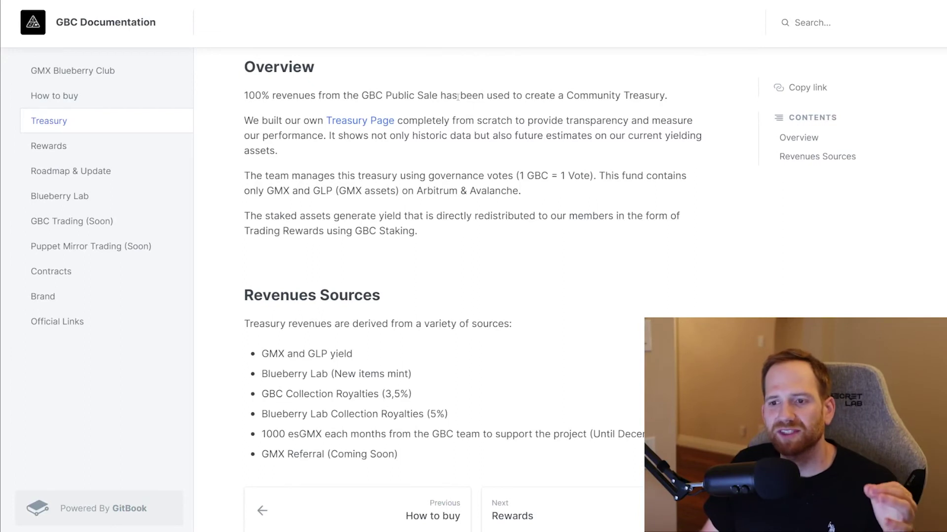
drag(458, 97, 672, 97)
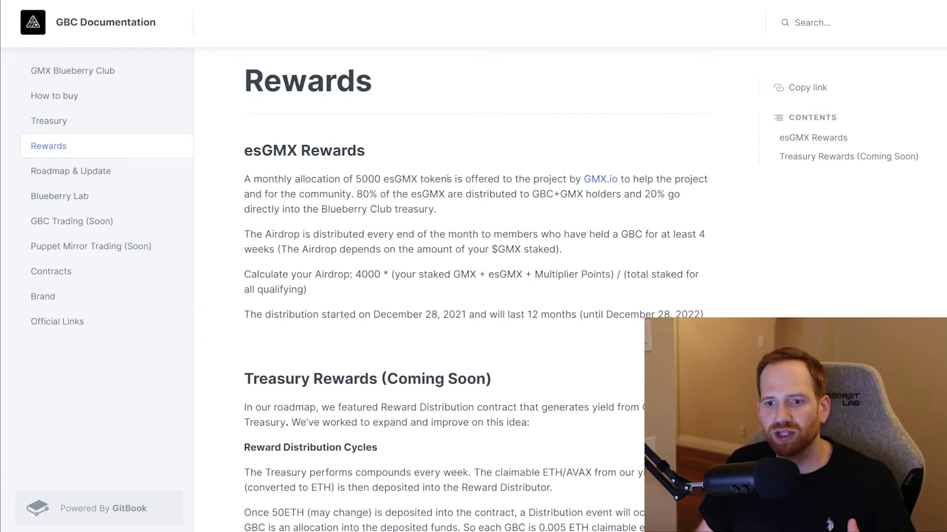
drag(365, 189, 620, 212)
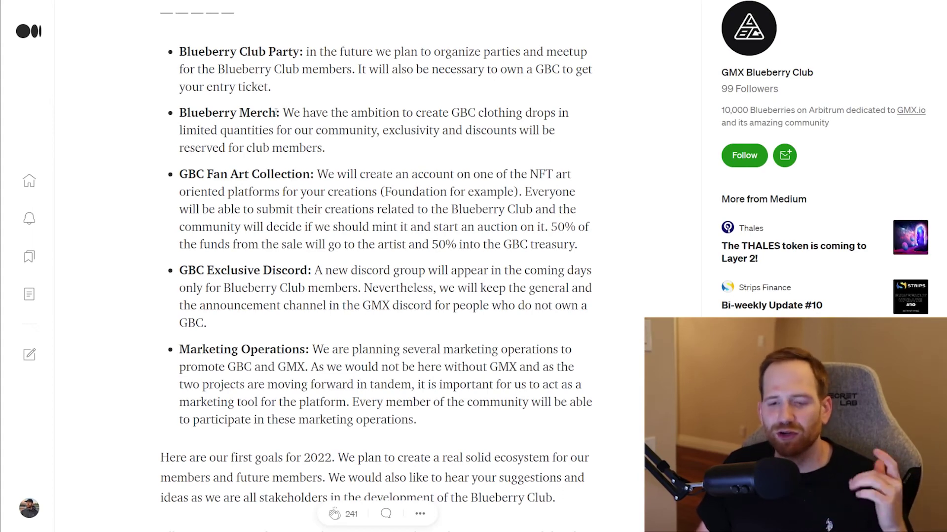
drag(223, 270, 377, 271)
click(377, 270)
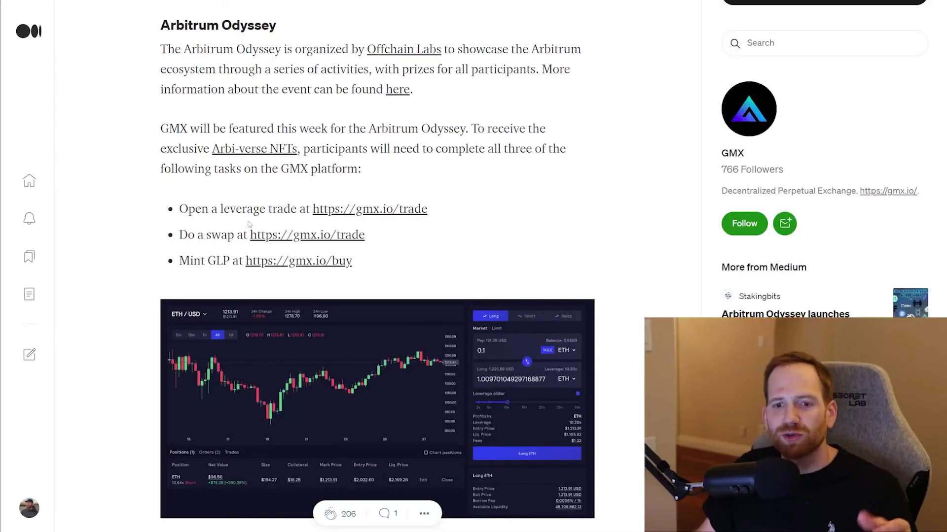
Open the leverage trade page from the Arbitrum Odyssey article and submit an ETH short paying 10.1 USDC for confirmation.
click(344, 212)
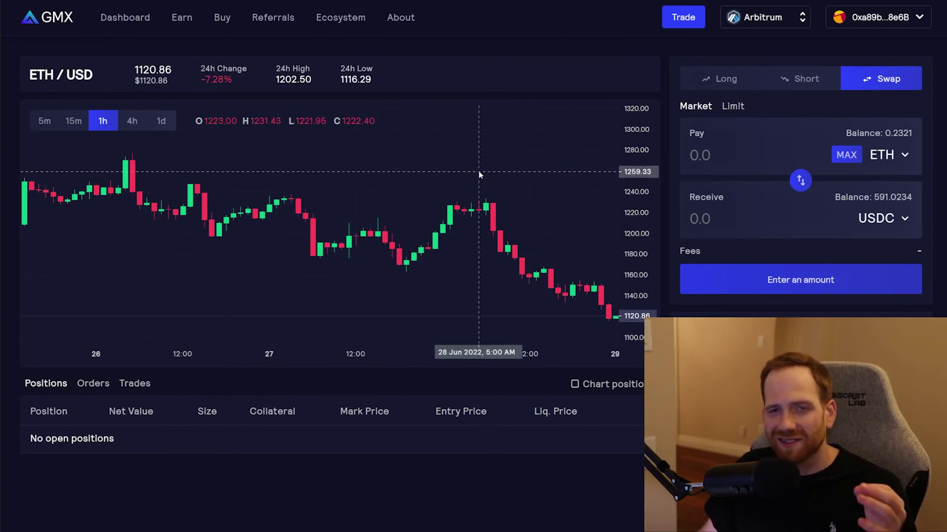
click(799, 78)
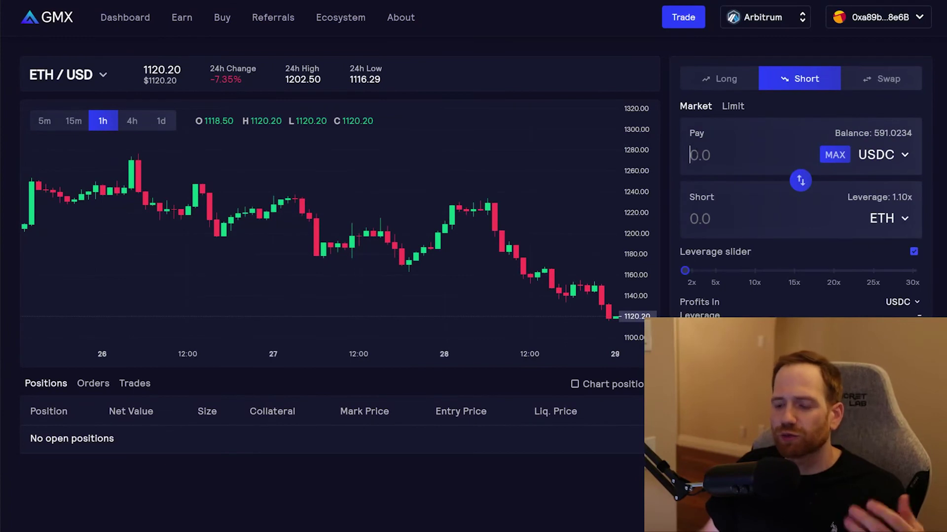
text(10.1)
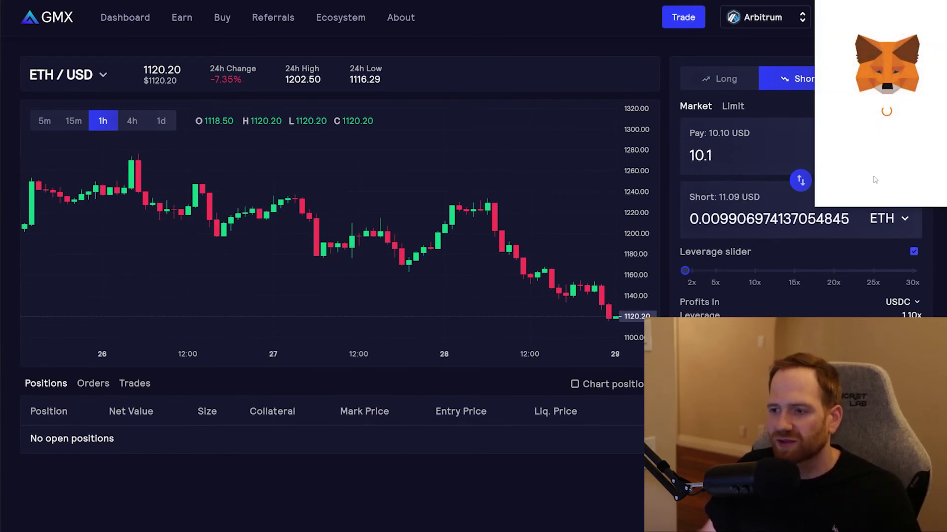
click(800, 384)
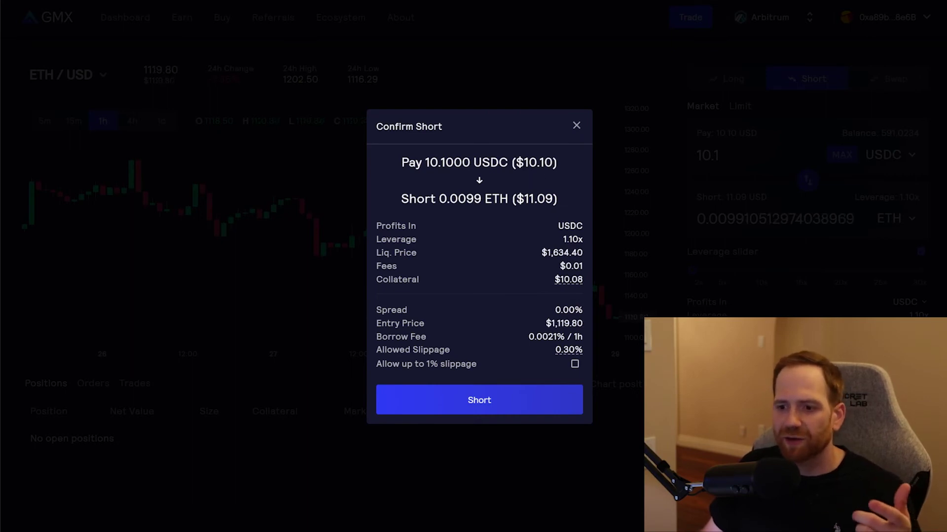
Highlight the leverage and the entry price in the Confirm Short summary.
drag(567, 239, 579, 240)
click(546, 242)
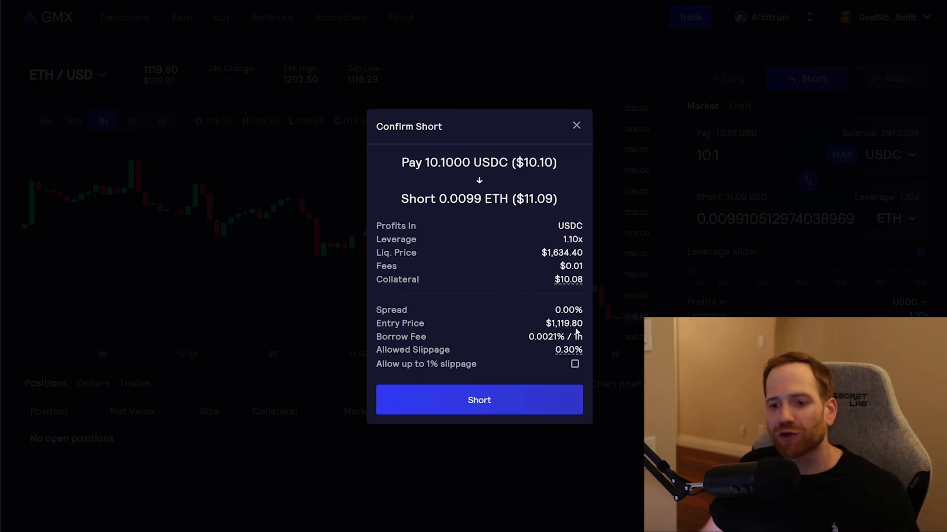
drag(551, 324, 572, 324)
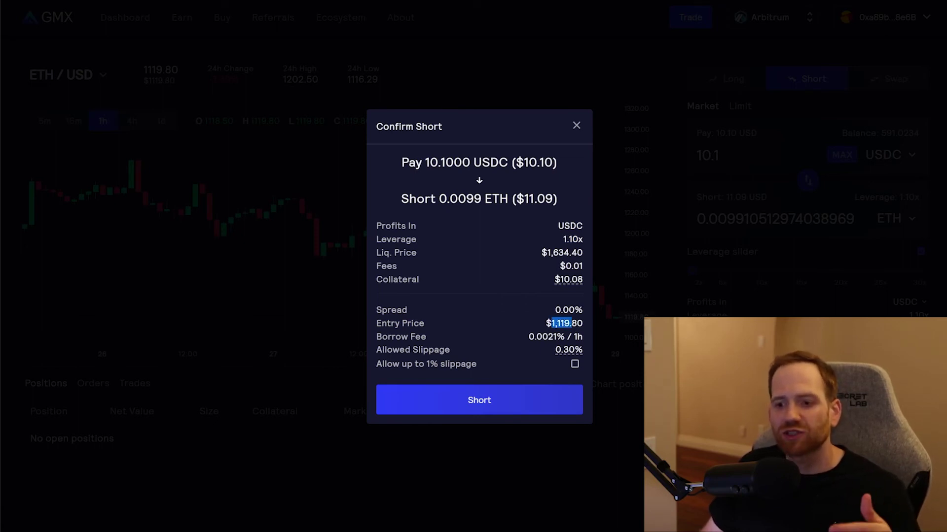
click(531, 321)
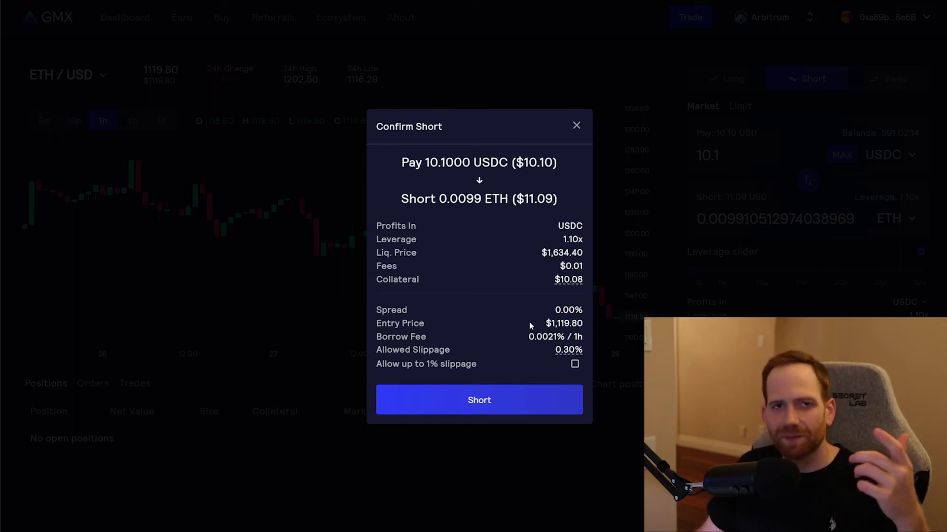
Confirm the ETH short that pays 10.1 USDC.
click(488, 402)
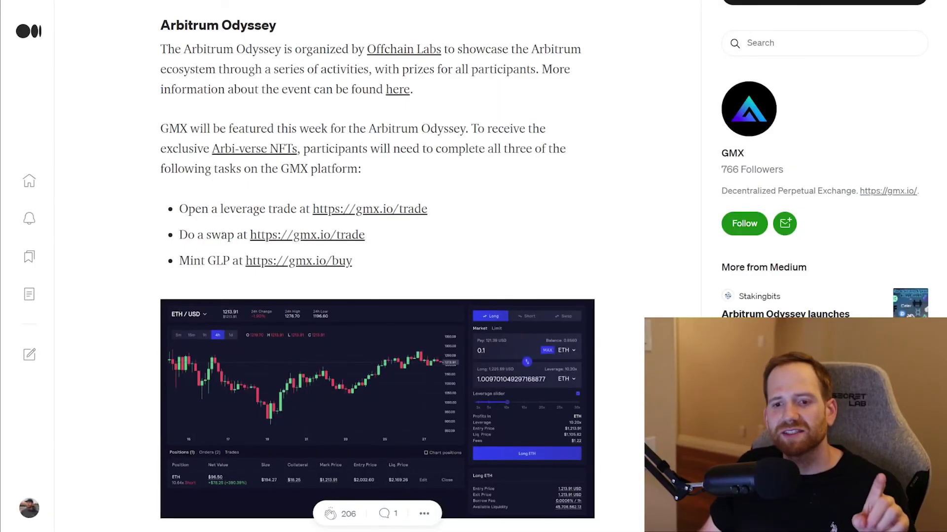
Open the swap page from the Arbitrum Odyssey article, then swap 10.1 USDC for ETH and confirm the order.
click(276, 235)
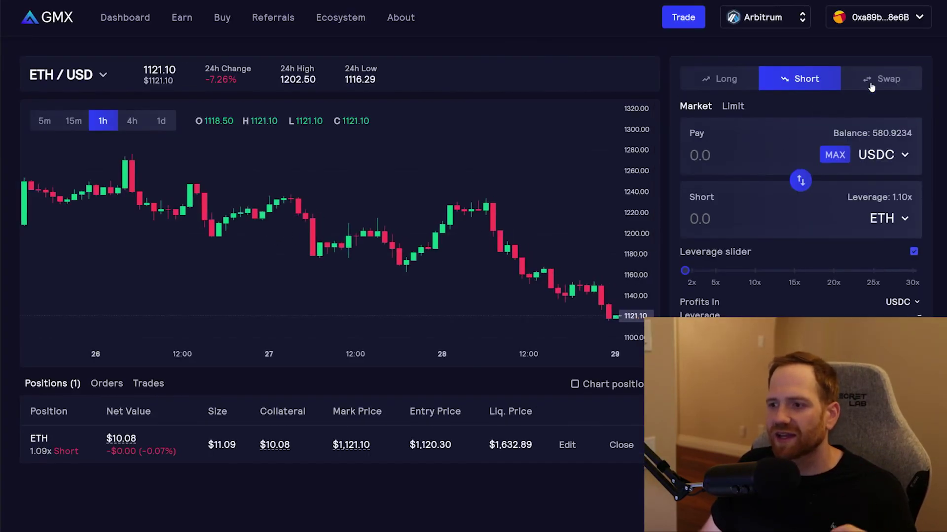
click(873, 77)
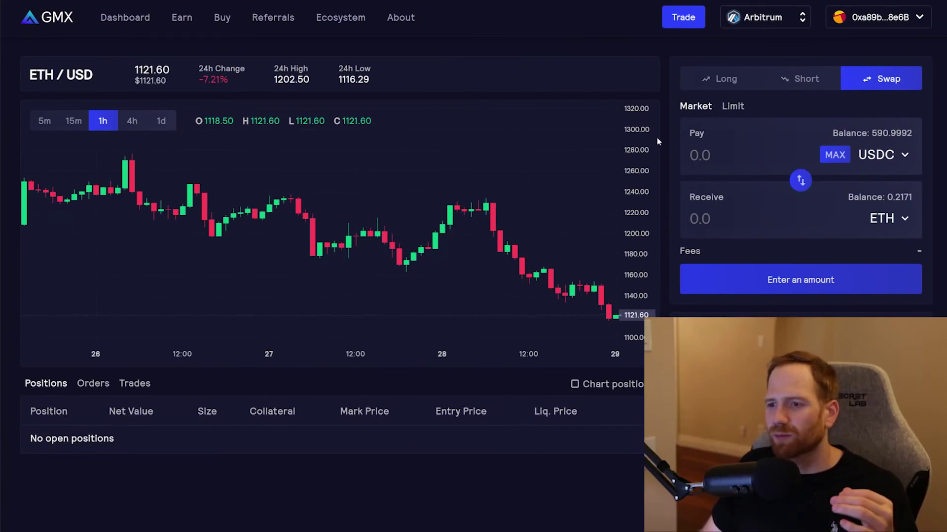
click(724, 157)
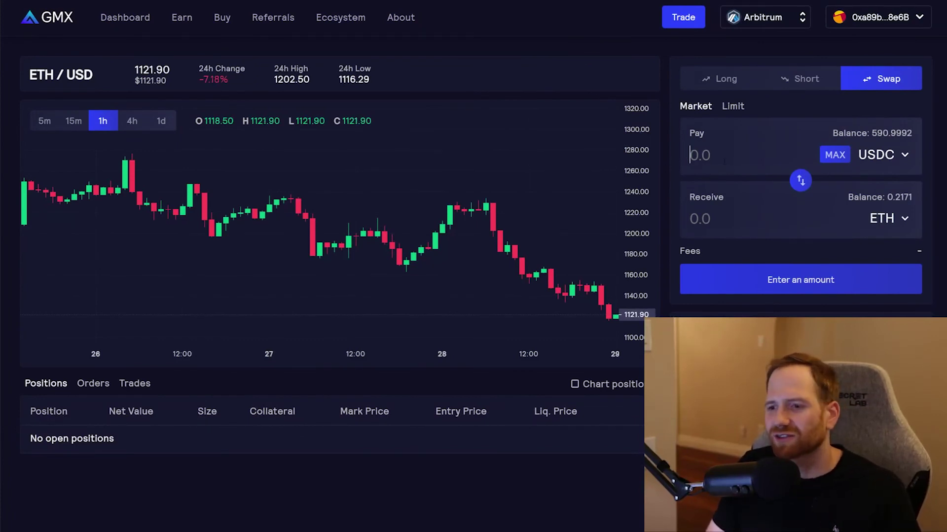
text(10.1)
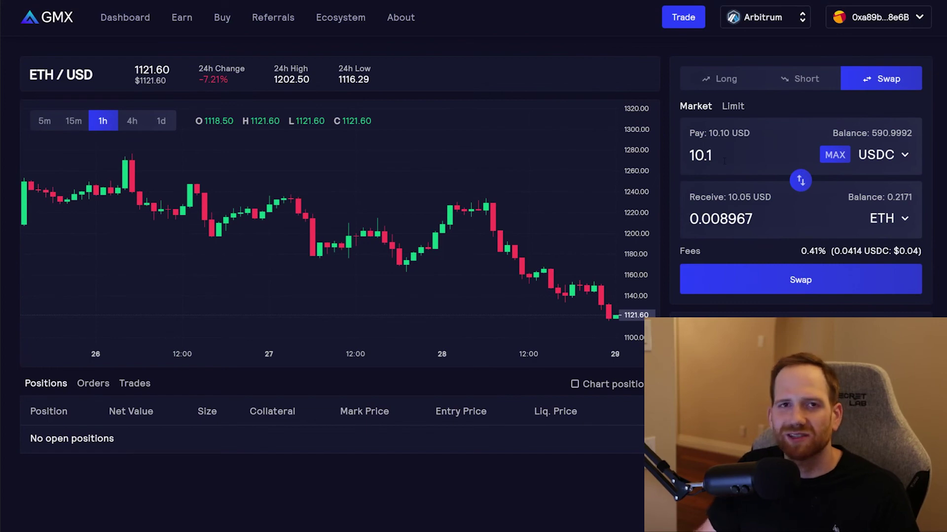
click(834, 282)
click(499, 363)
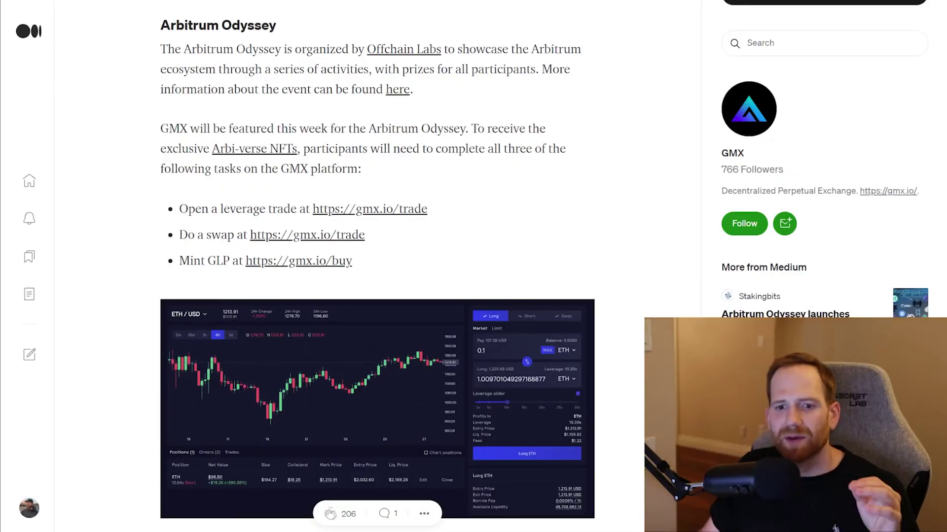
Open the Arbitrum GLP purchase form from the article's Mint GLP task and set the payment to 10.1 USDC.
click(286, 265)
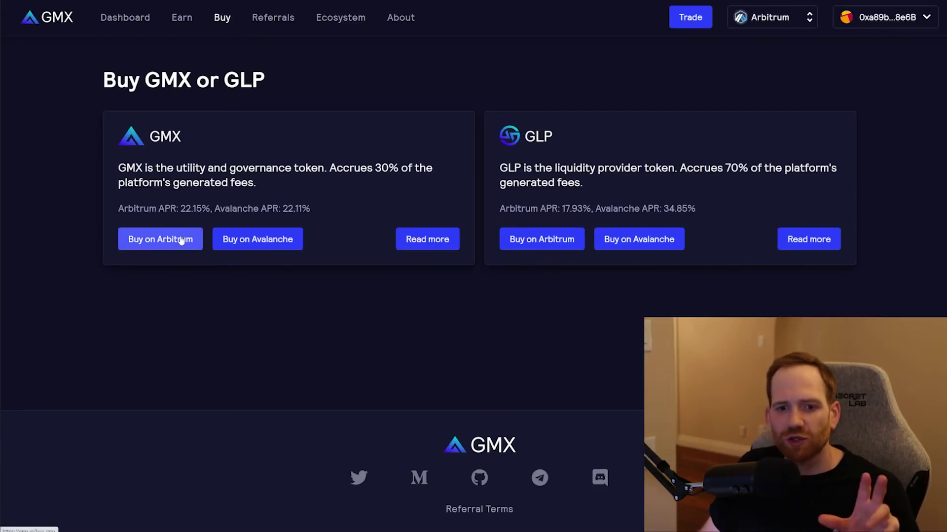
click(553, 240)
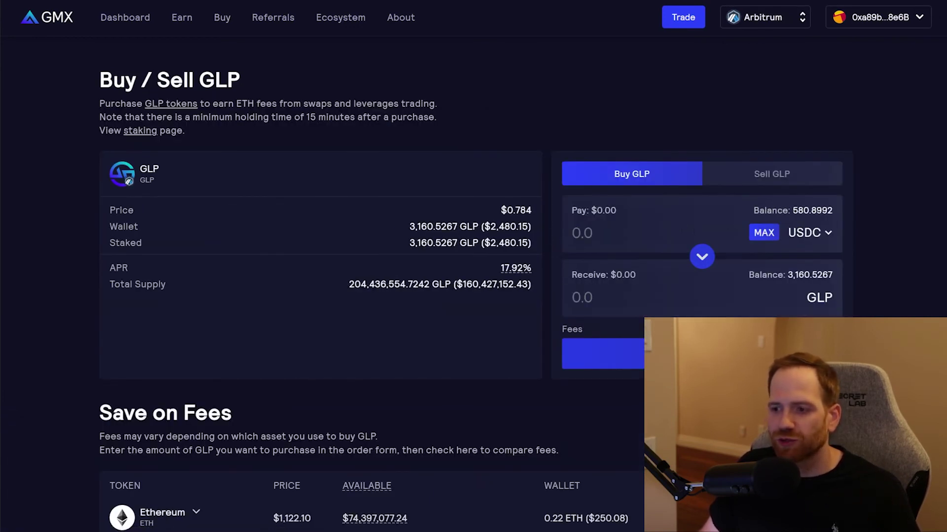
scroll(610, 195, down, 1)
click(610, 196)
text(1)
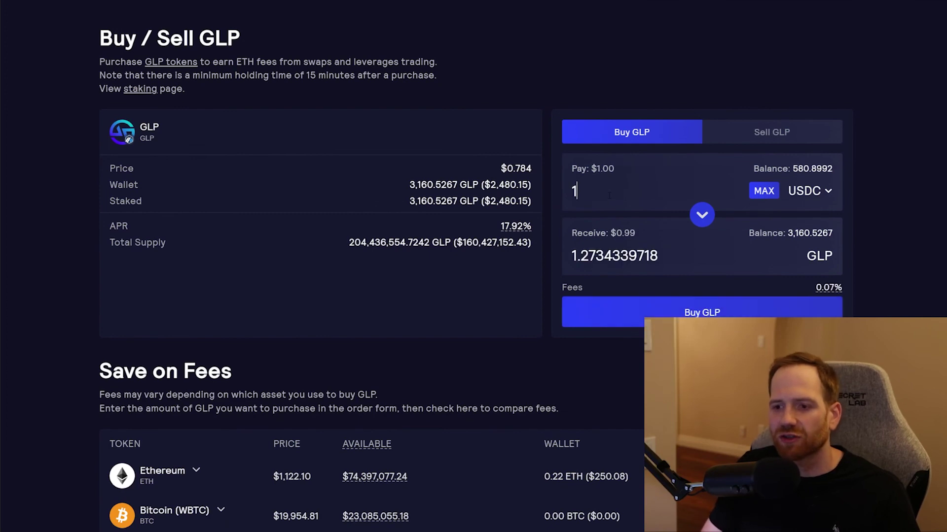
text(5)
key(BackSpace)
text(-)
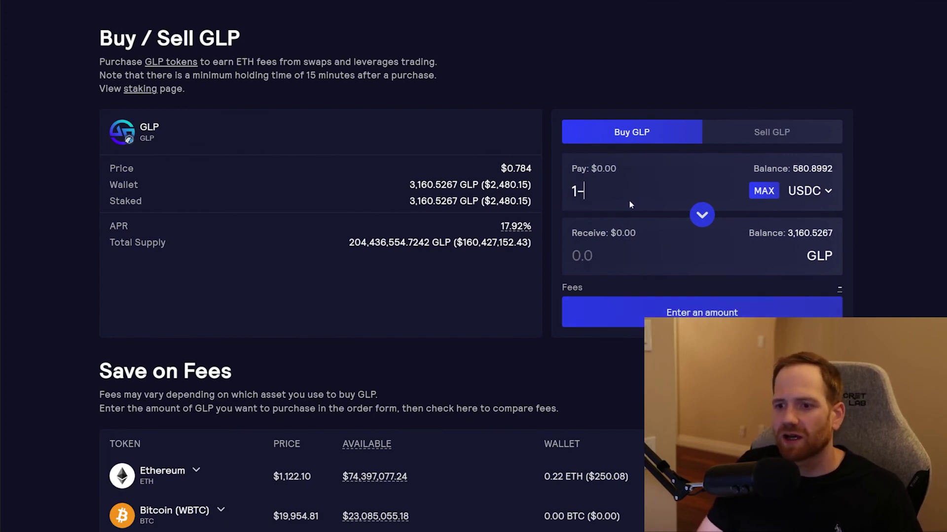
key(BackSpace)
text(0.1)
scroll(704, 217, down, 1)
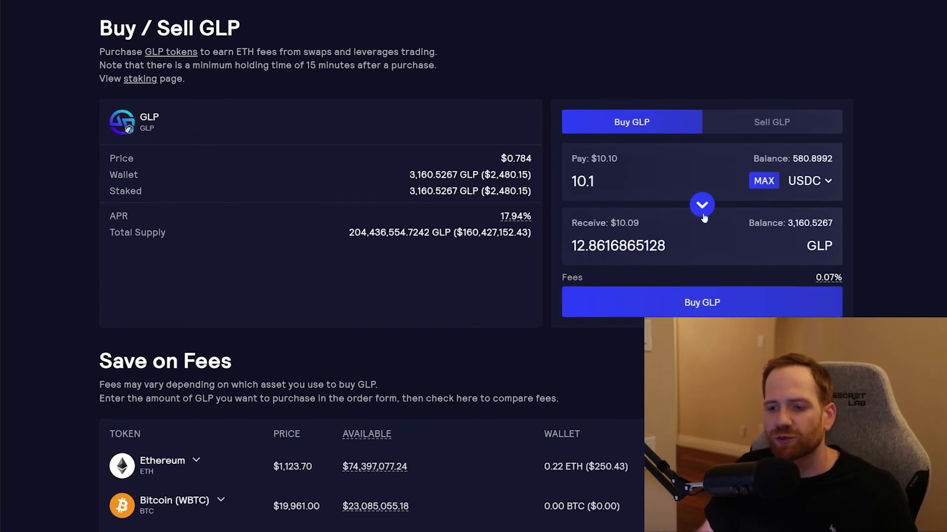
Compare the fees for buying GLP with each listed token, and switch the order form to Sell GLP.
scroll(703, 218, down, 5)
scroll(703, 278, down, 4)
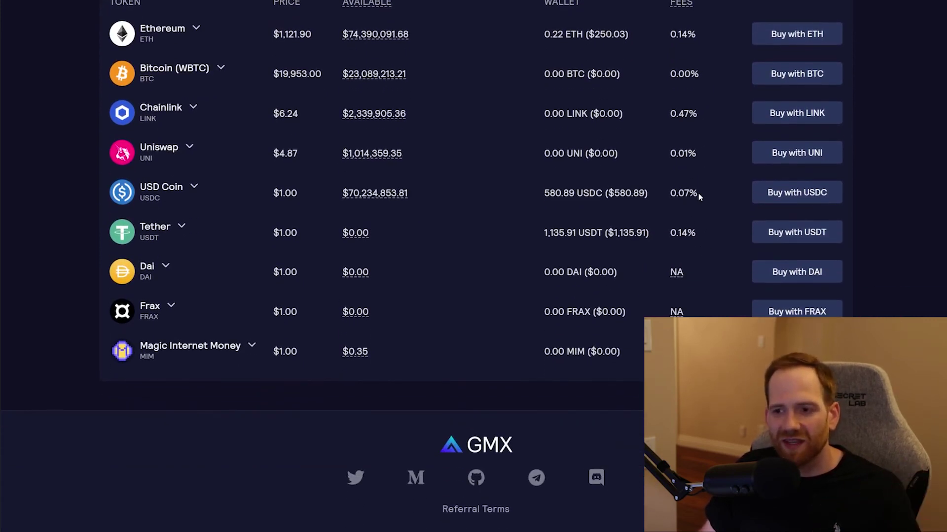
scroll(695, 133, up, 10)
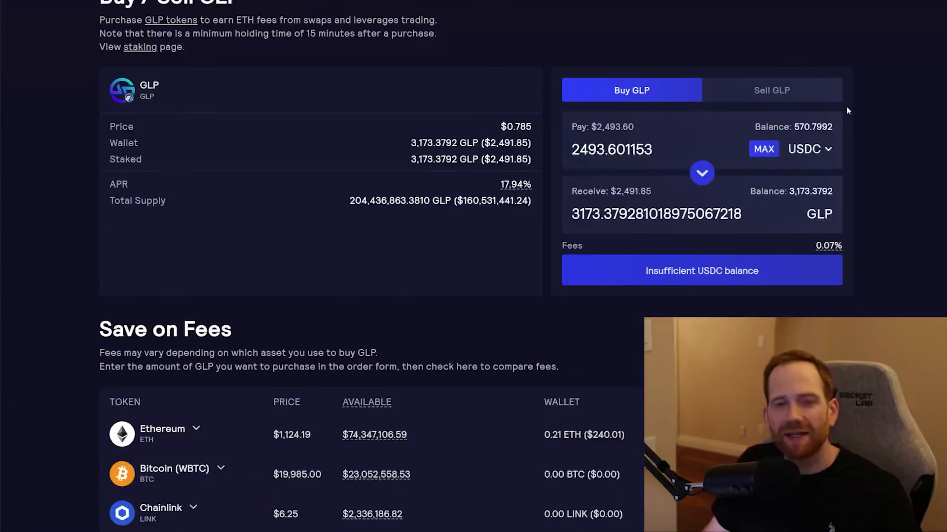
click(807, 99)
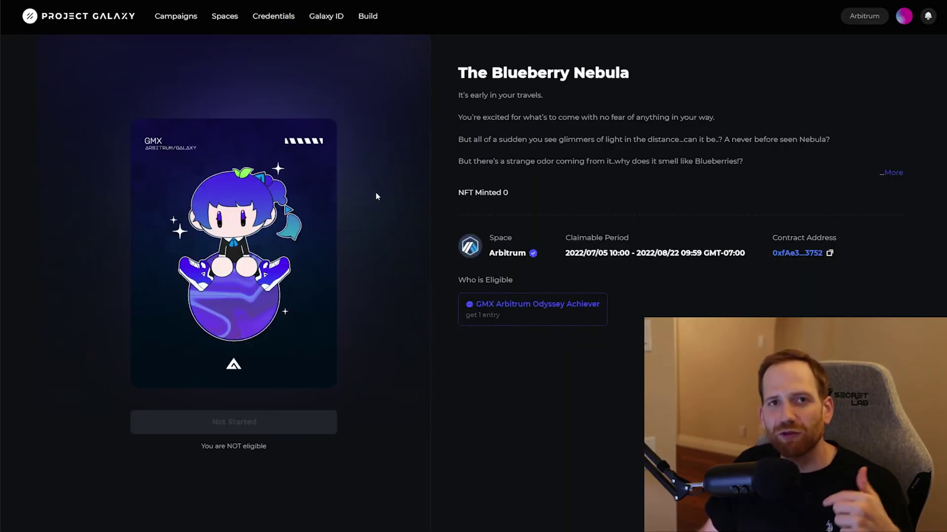
Highlight the start date of the claimable period on Project Galaxy's The Blueberry Nebula page.
drag(607, 253, 562, 254)
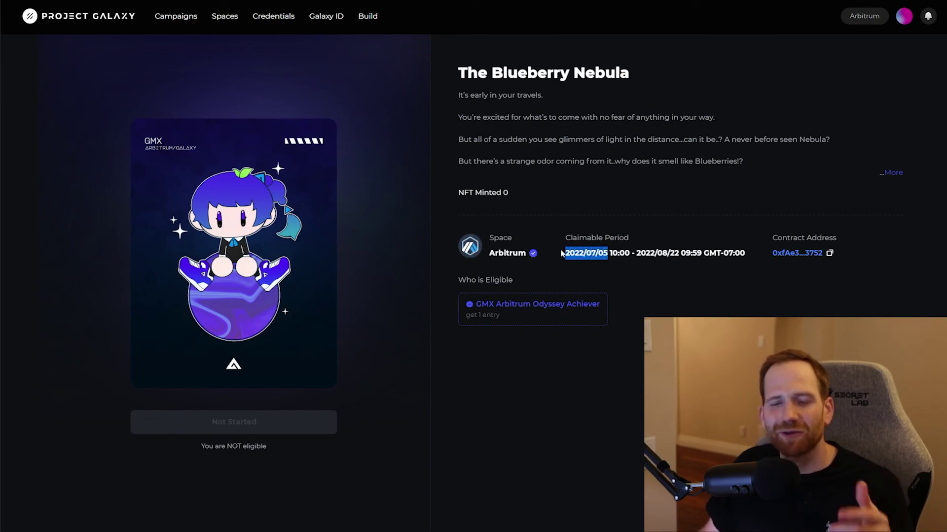
click(643, 388)
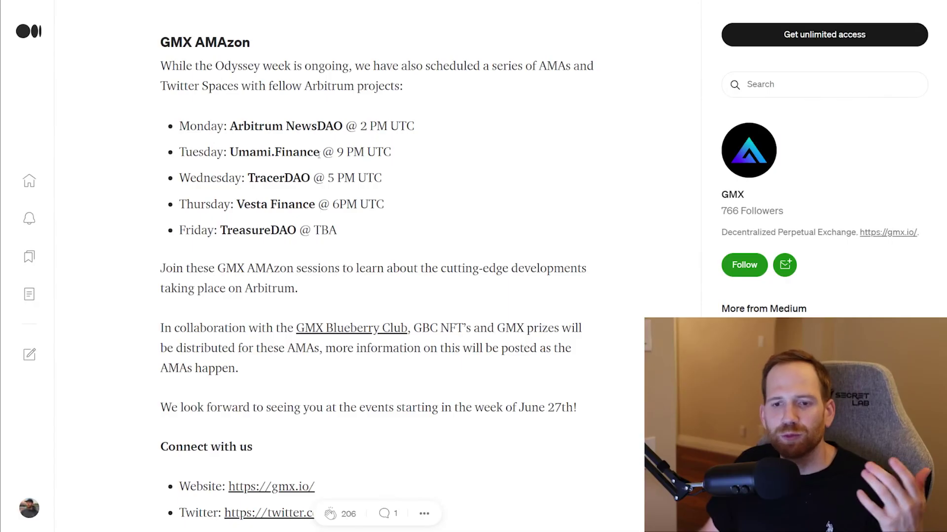
Highlight Umami.Finance in the article's GMX AMAzon schedule of AMAs and Twitter Spaces.
drag(318, 154, 223, 154)
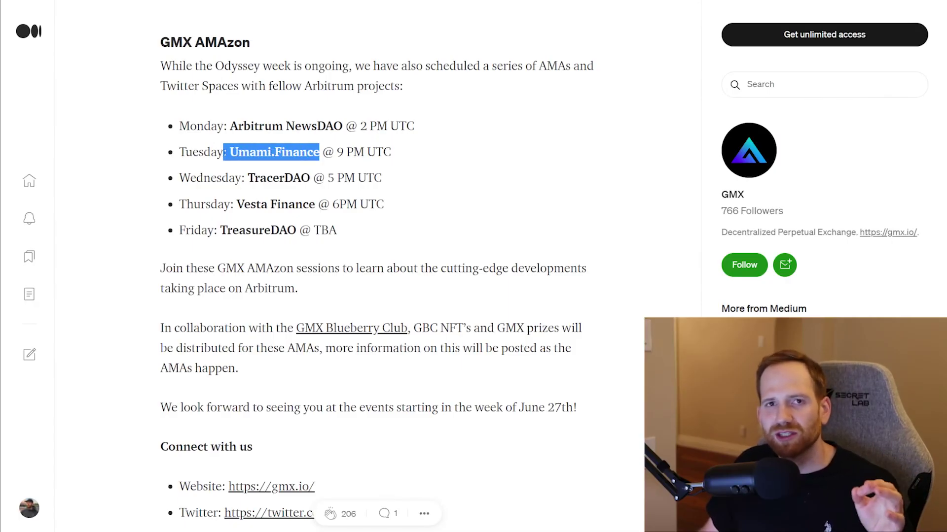
click(475, 180)
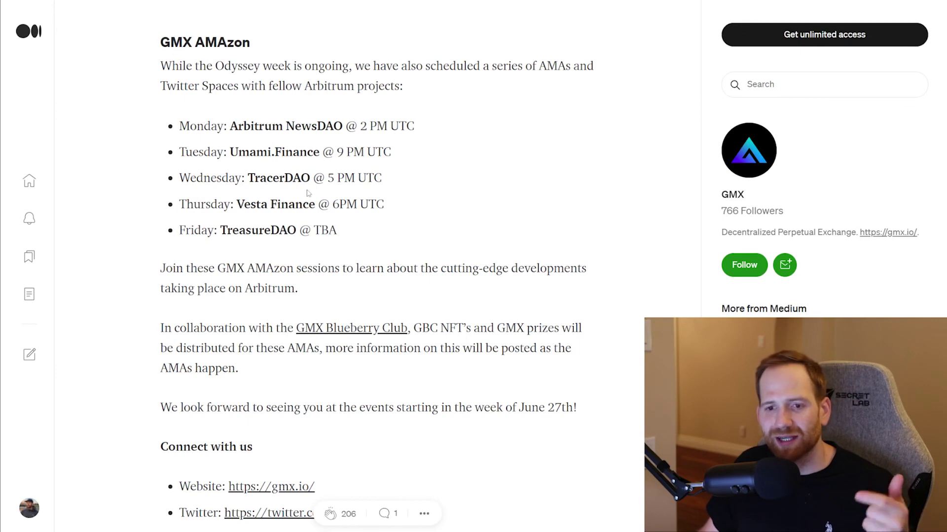